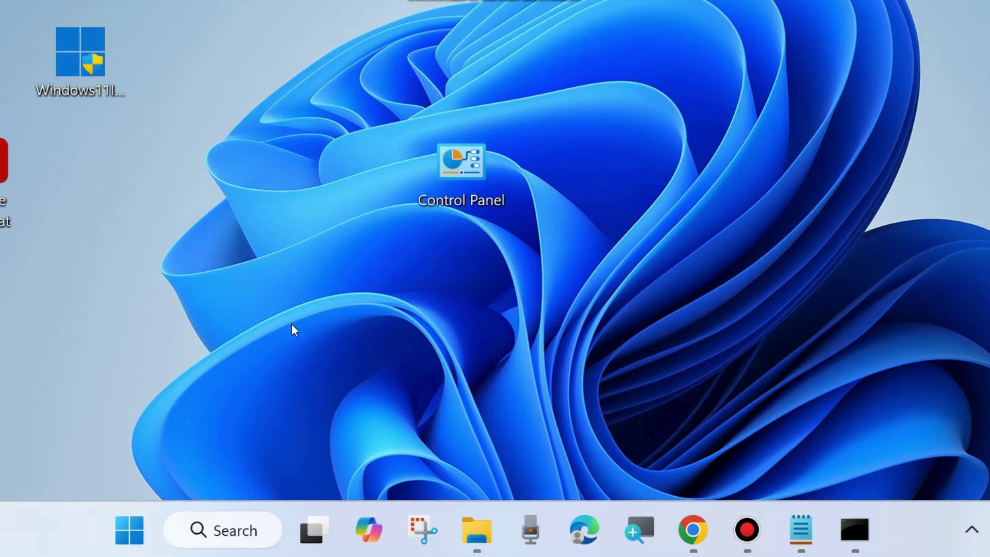
- Open Windows Settings from the Start button's quick-access menu
right_click(131, 532)
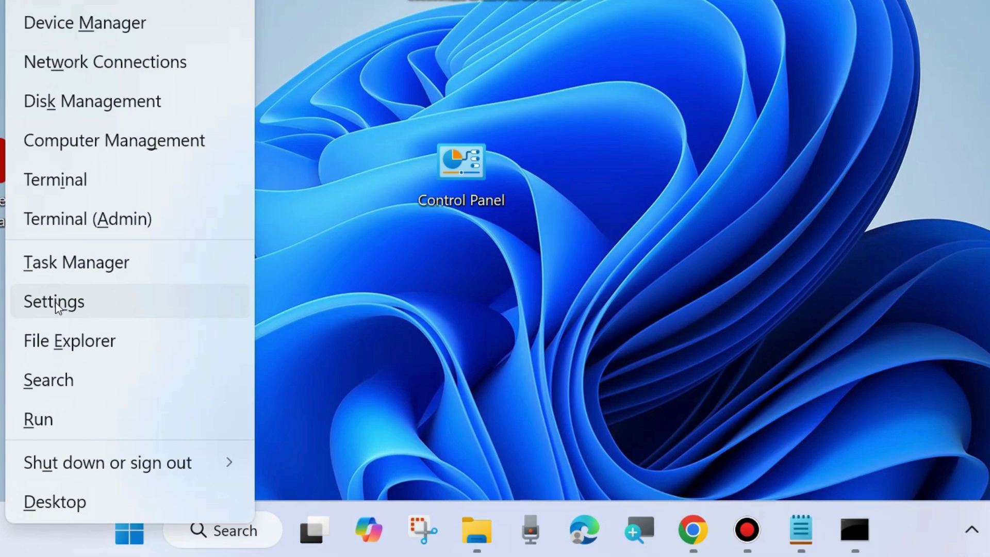
click(56, 303)
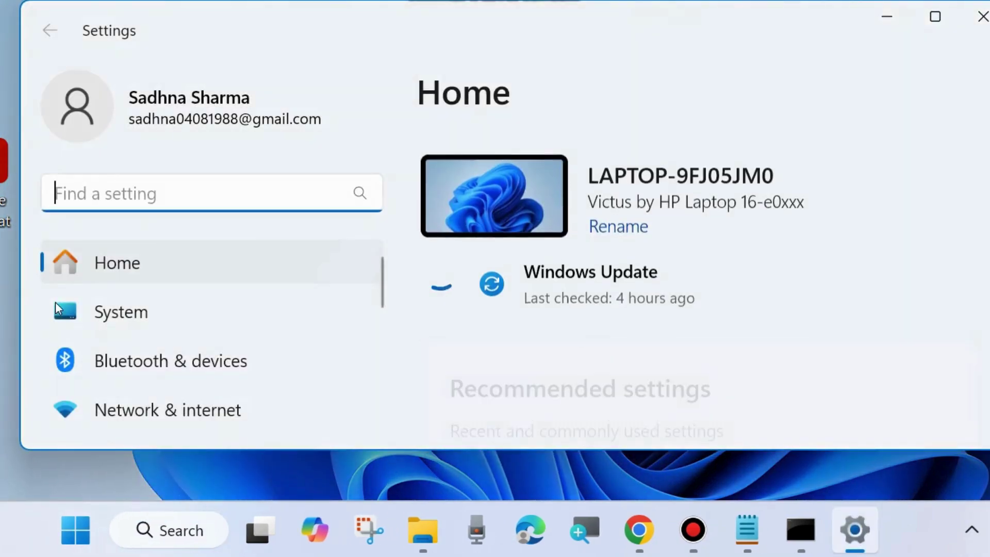
- Go to System settings and open the Troubleshoot page
click(130, 312)
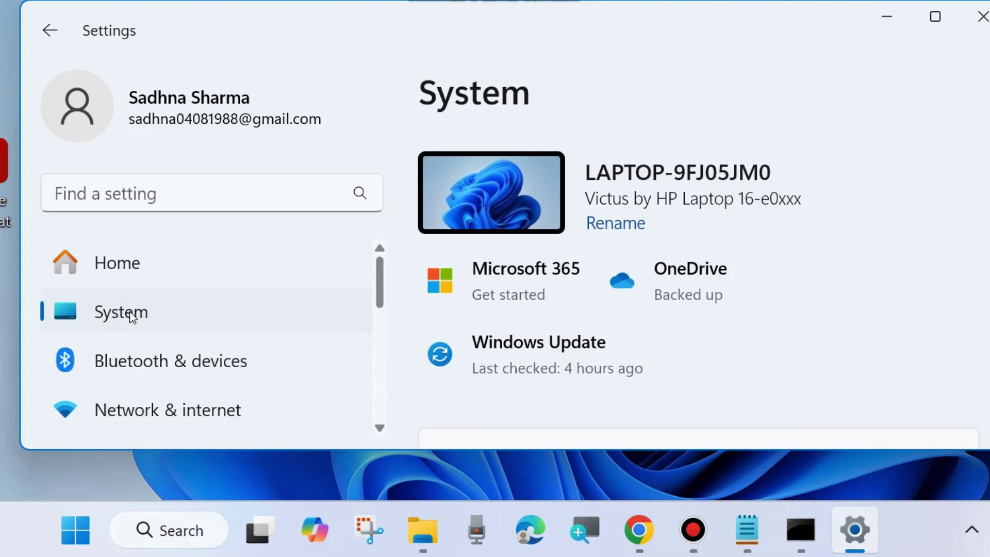
scroll(646, 367, down, 6)
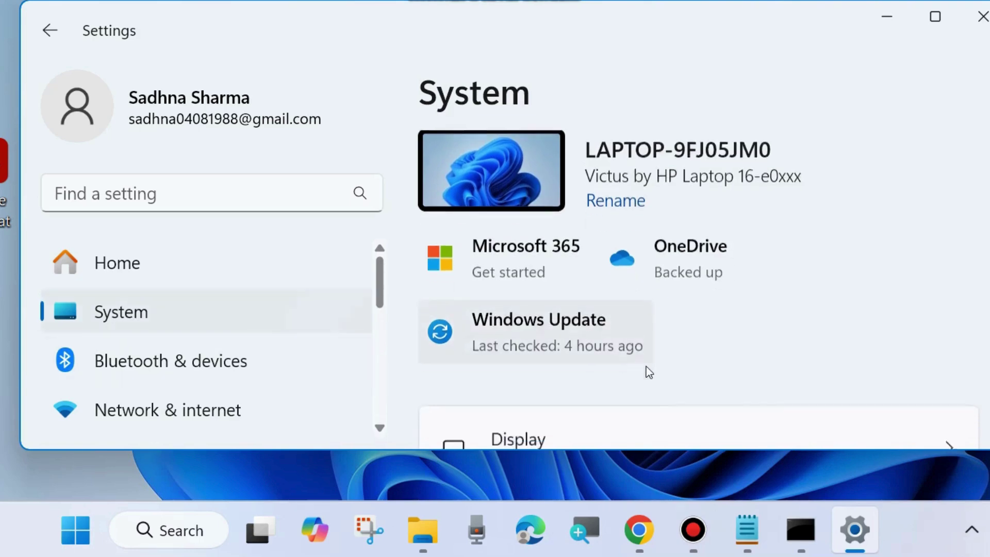
scroll(641, 369, down, 8)
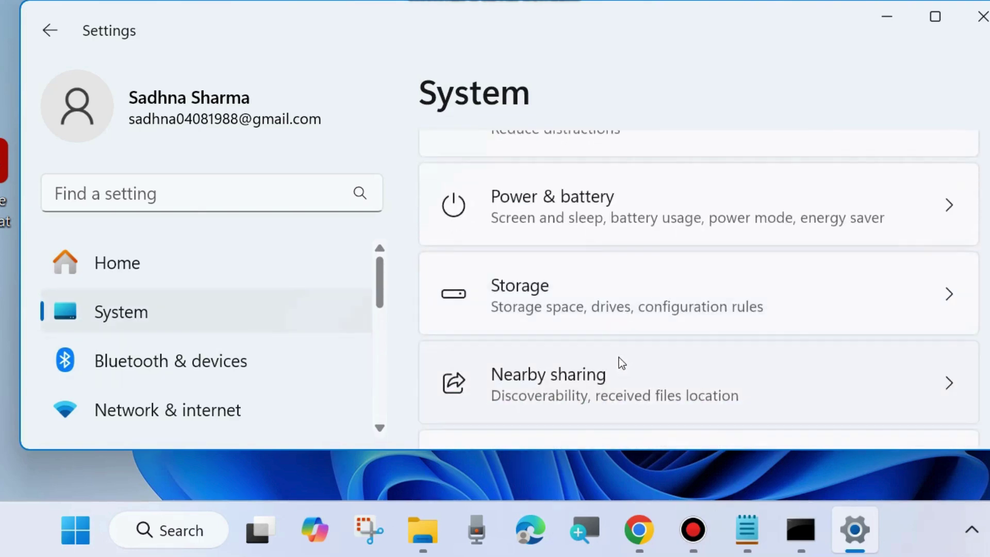
scroll(617, 357, down, 5)
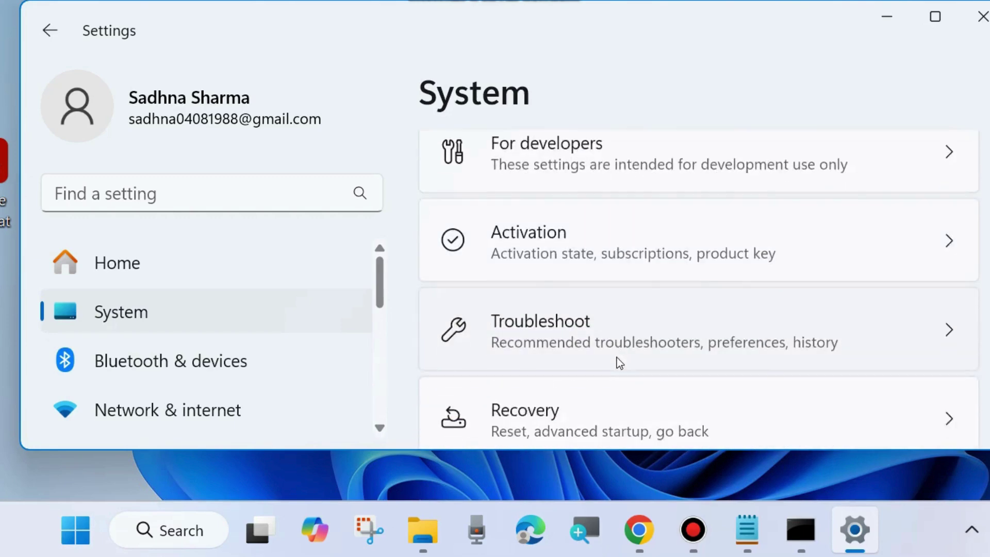
click(524, 307)
scroll(523, 306, down, 3)
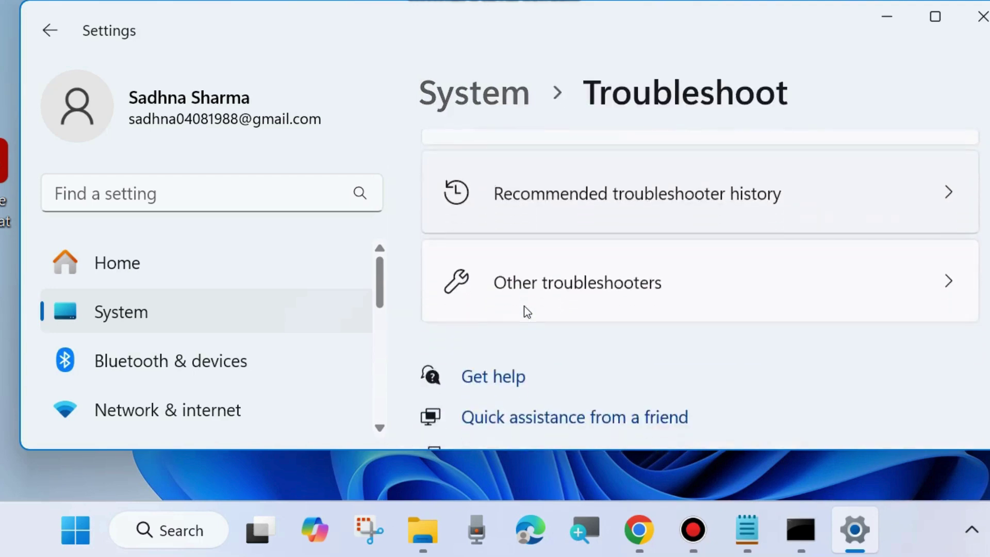
scroll(524, 305, down, 1)
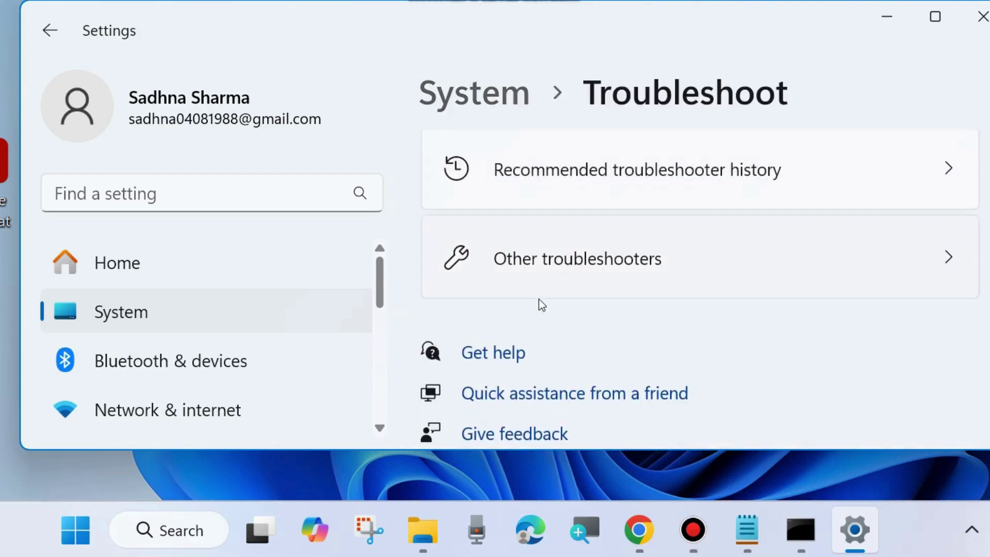
- Run the Windows Update troubleshooter from Other troubleshooters, then close Settings
click(562, 261)
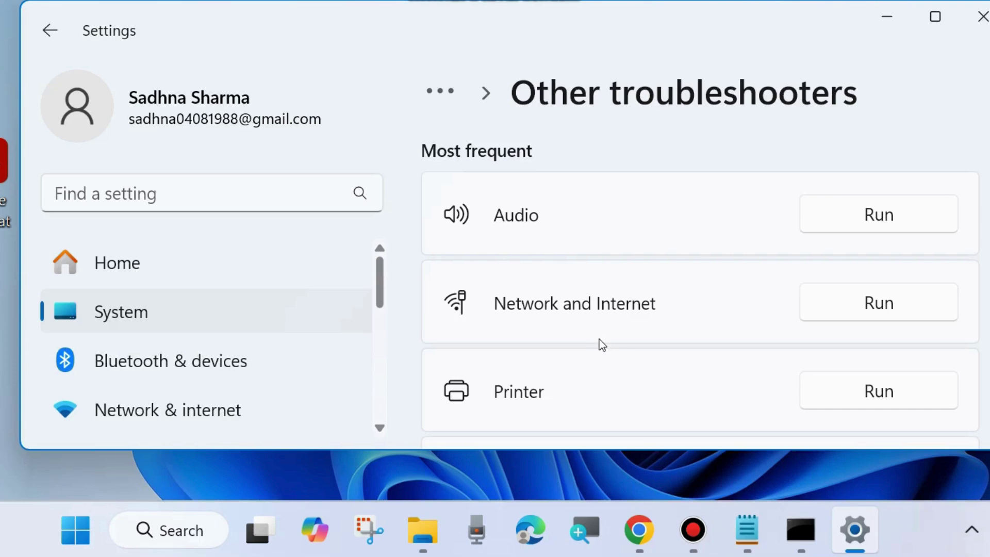
scroll(600, 339, down, 4)
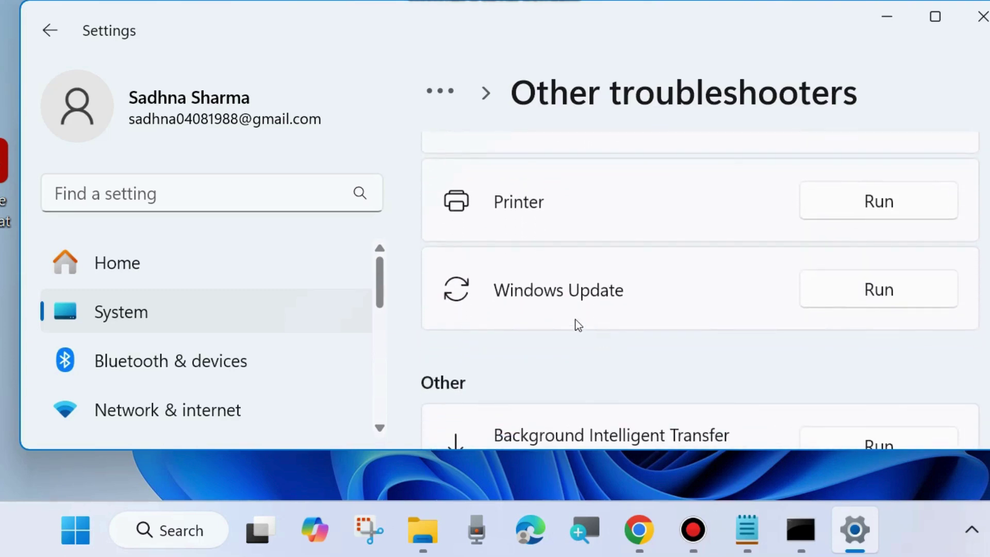
click(883, 298)
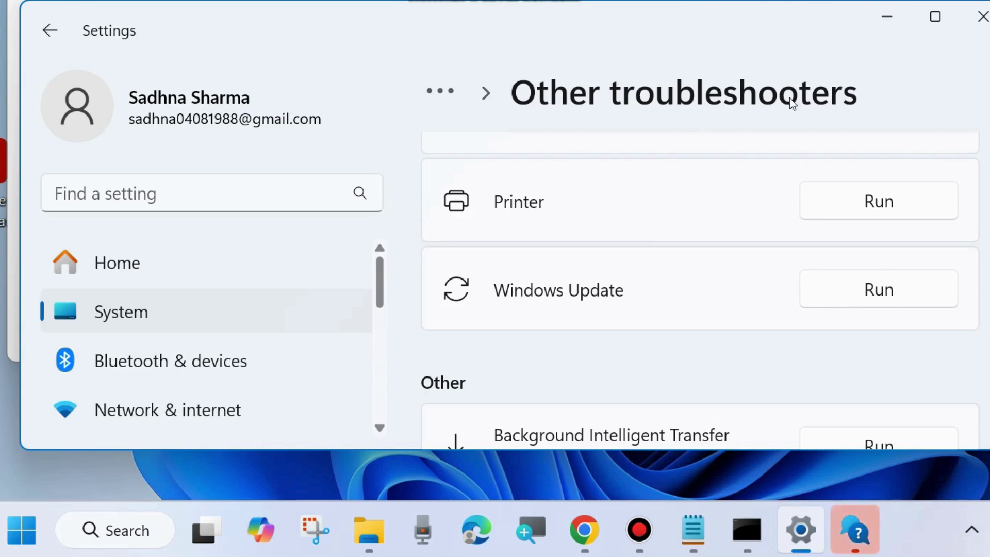
click(980, 18)
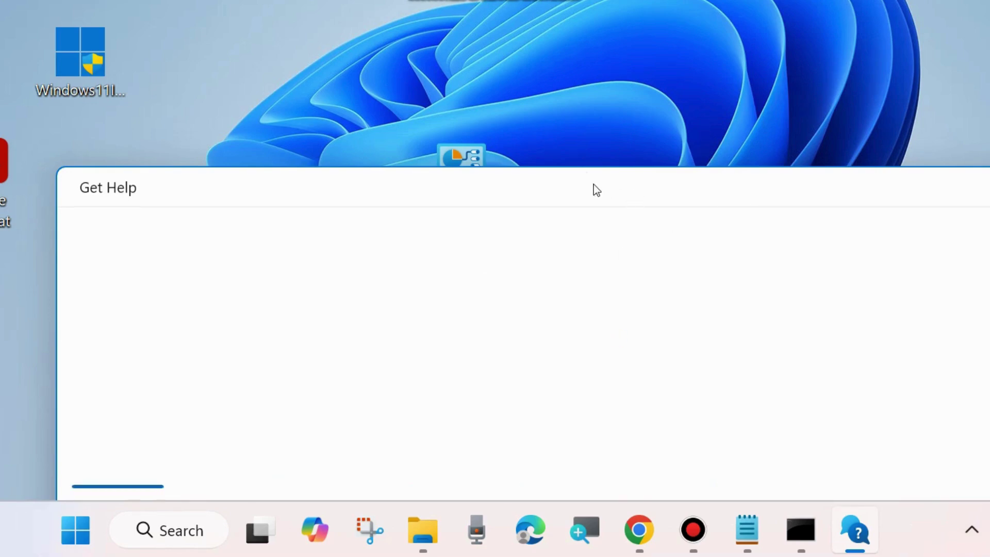
- Move the Get Help window higher, let its search load, then close it
drag(585, 184, 542, 33)
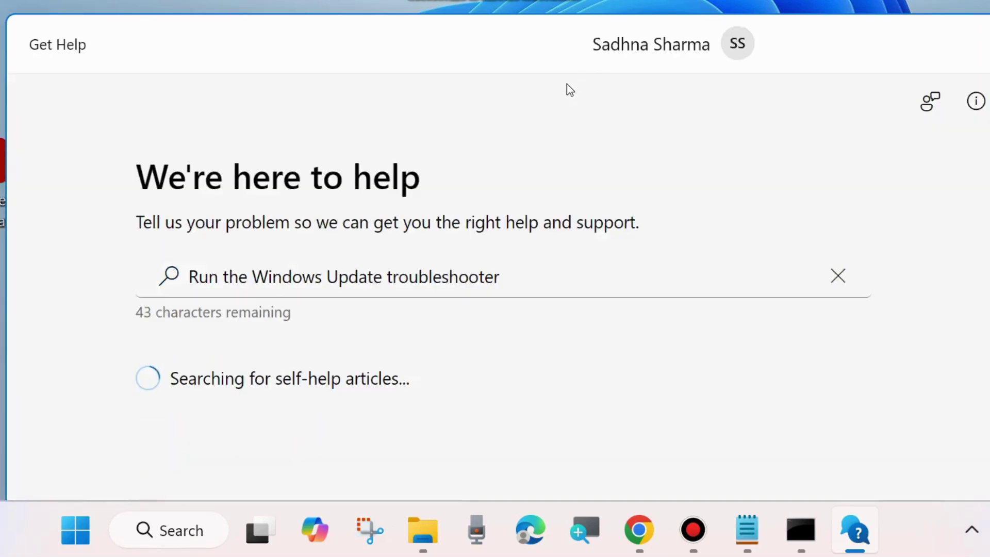
click(972, 31)
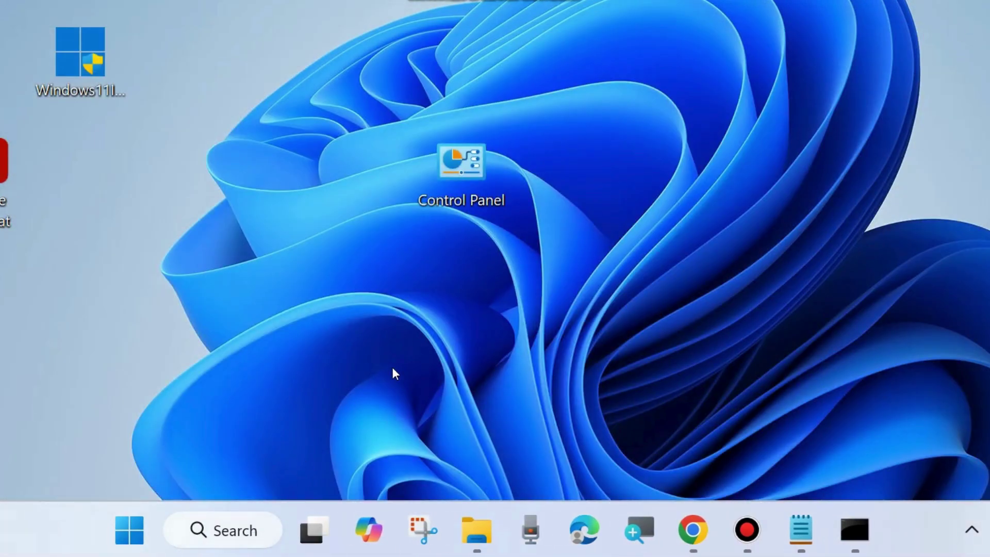
- Search for cmd, launch Command Prompt as administrator, and bring up the dism notes
click(231, 533)
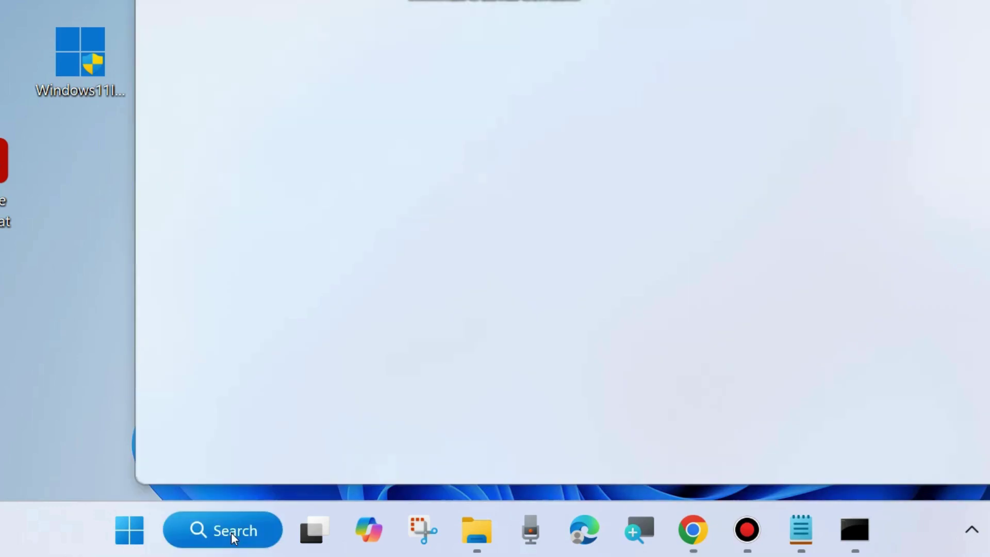
text(cmd)
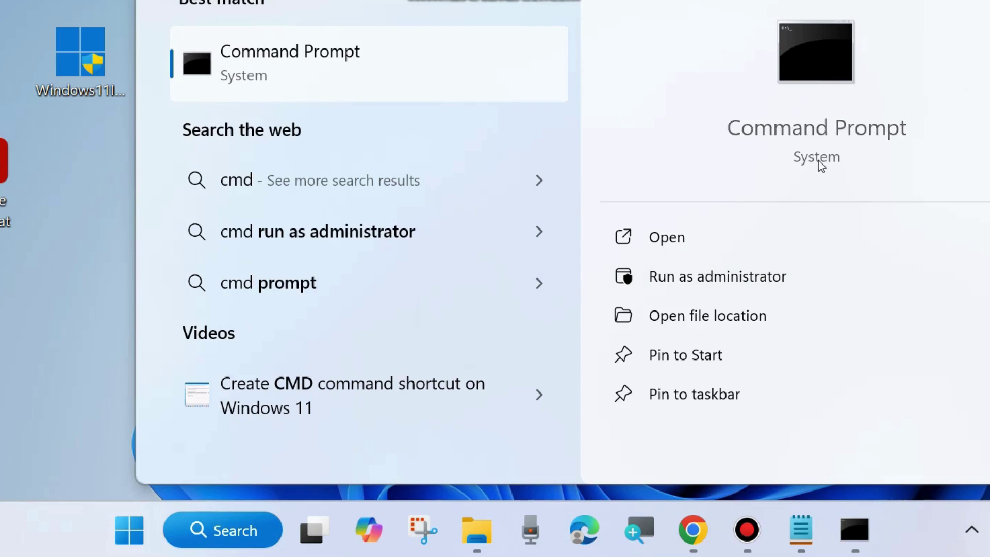
click(705, 279)
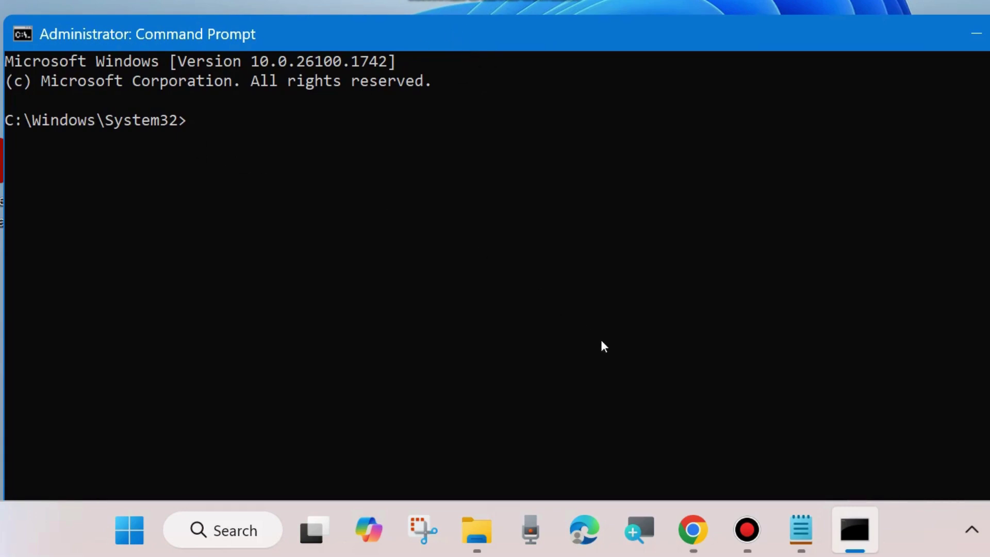
click(801, 530)
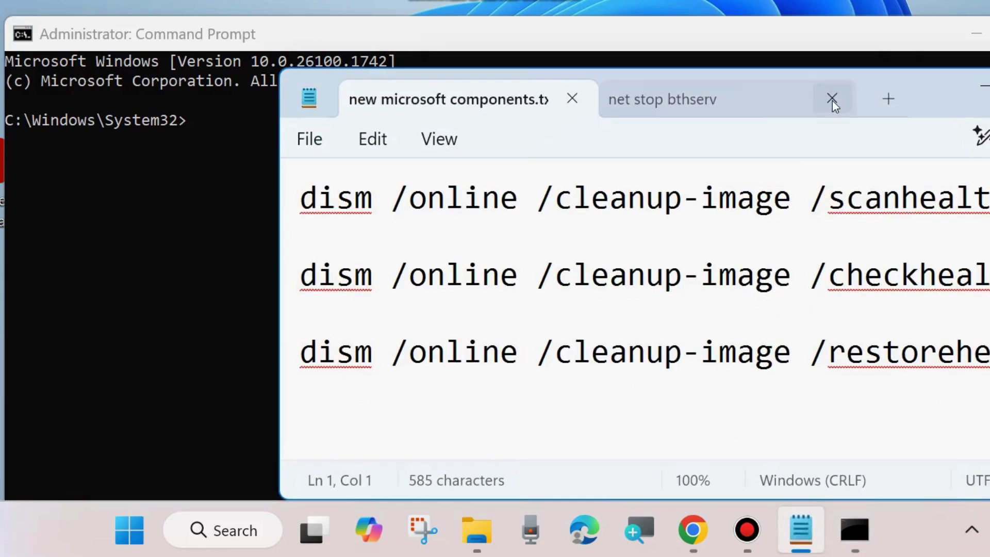
- Review the scanhealth, checkhealth and restorehealth dism lines in Notepad, then minimize it
drag(923, 101, 752, 194)
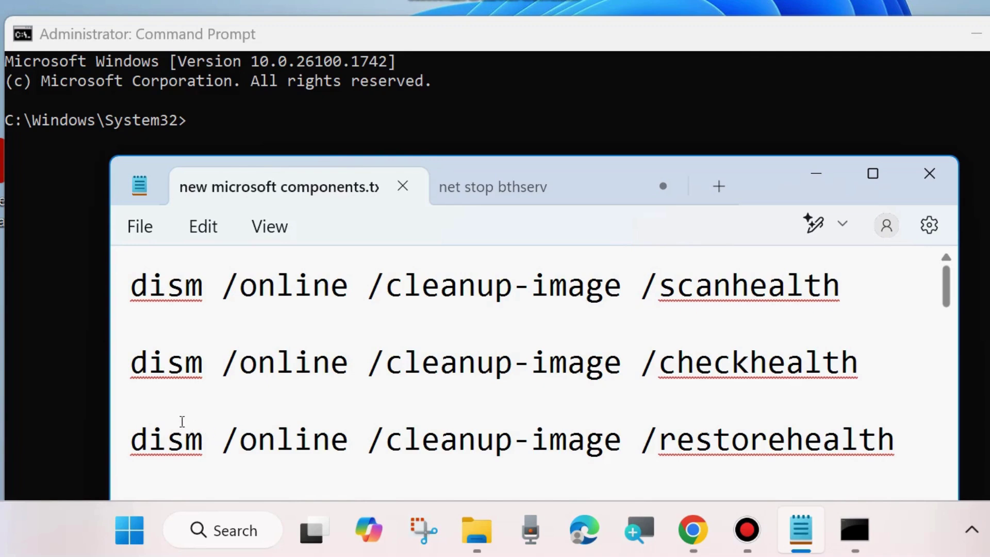
click(112, 287)
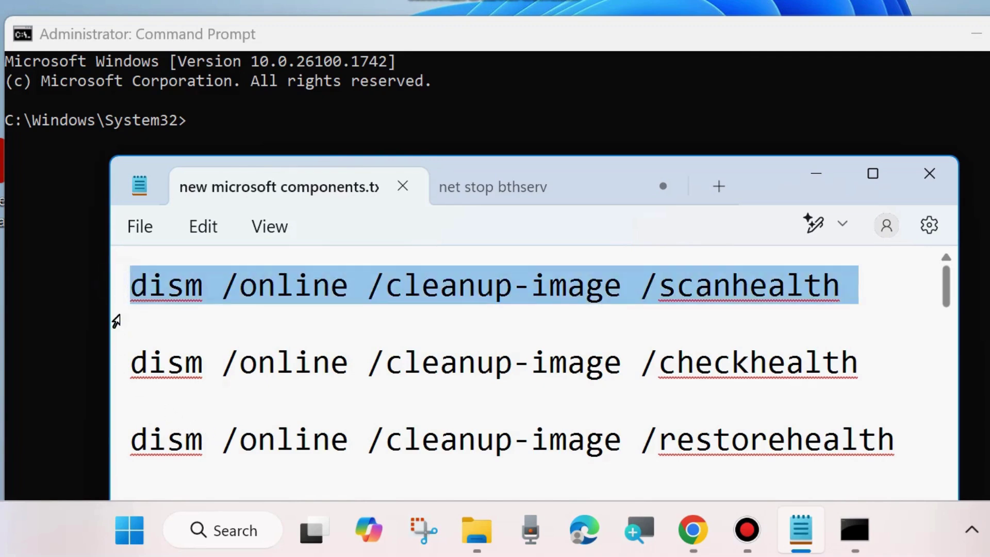
click(116, 369)
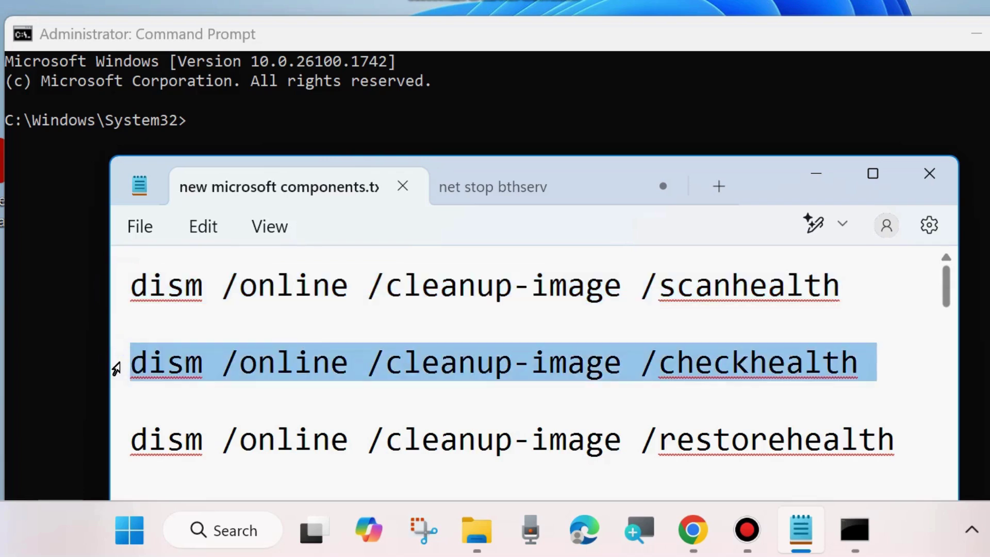
click(116, 443)
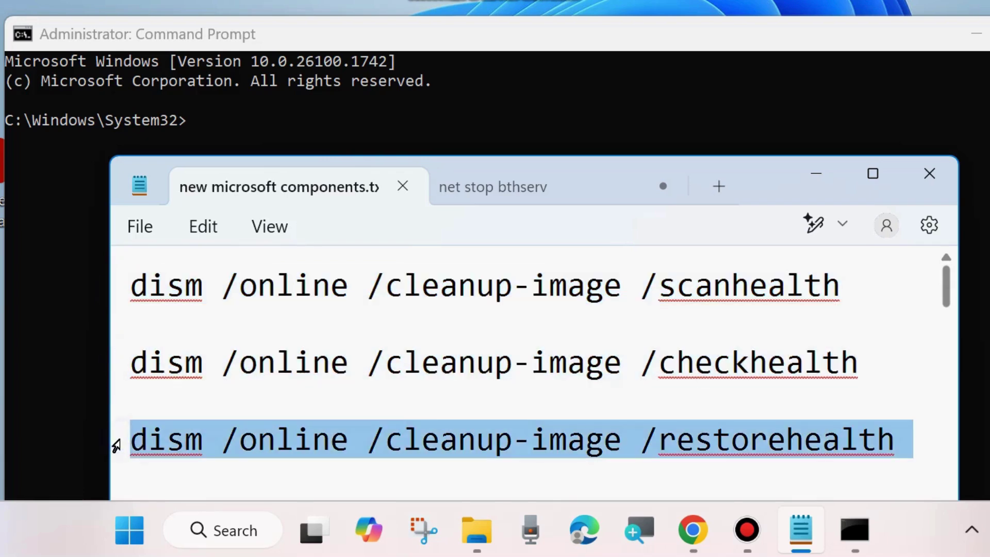
drag(113, 291, 92, 420)
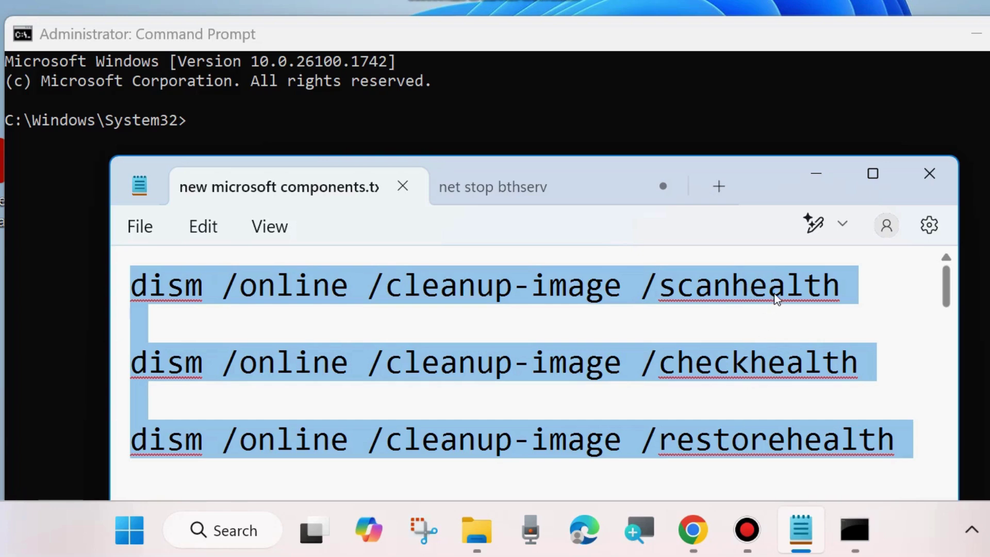
click(676, 365)
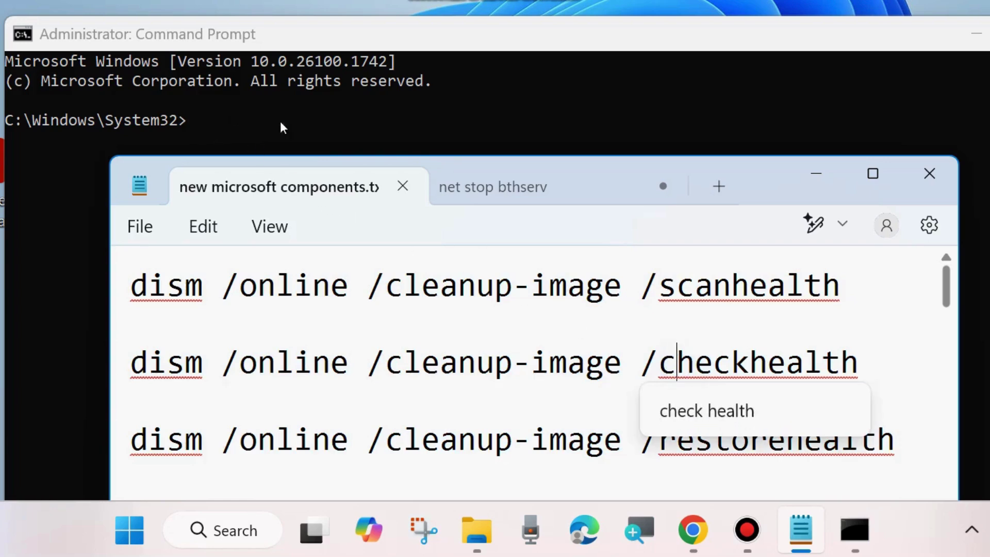
click(453, 347)
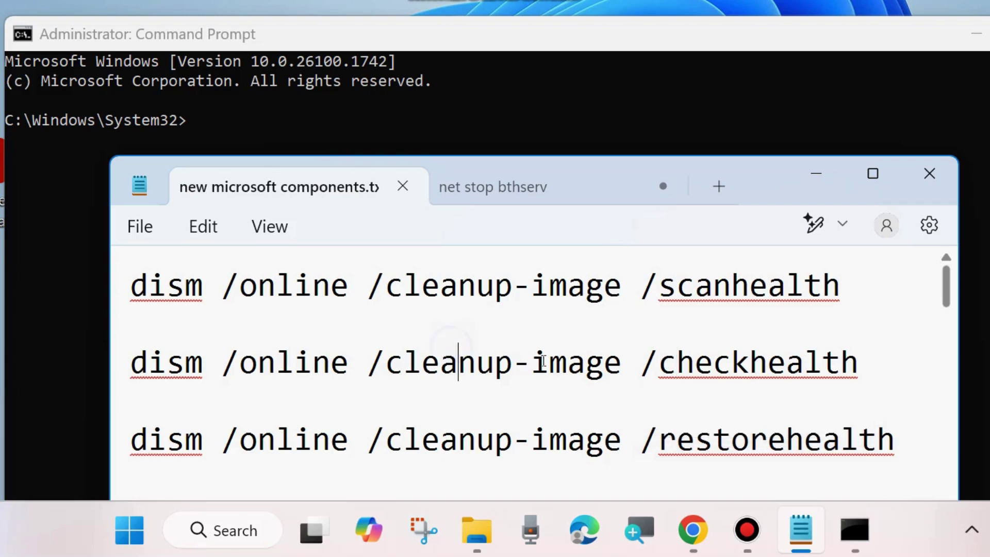
click(826, 178)
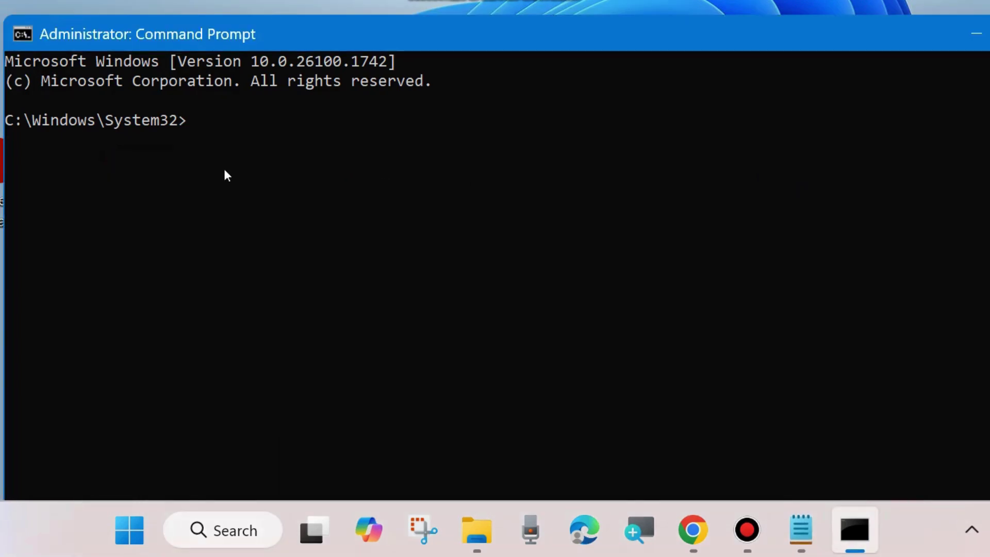
- Enter sfc /scannow at the admin prompt without running it, then minimize Command Prompt
text(sfc /scannow)
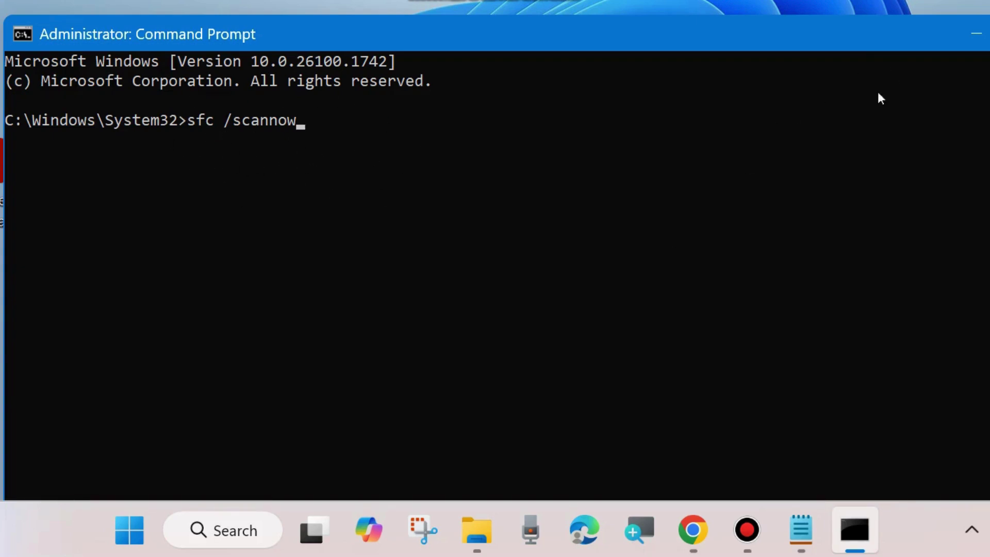
click(976, 35)
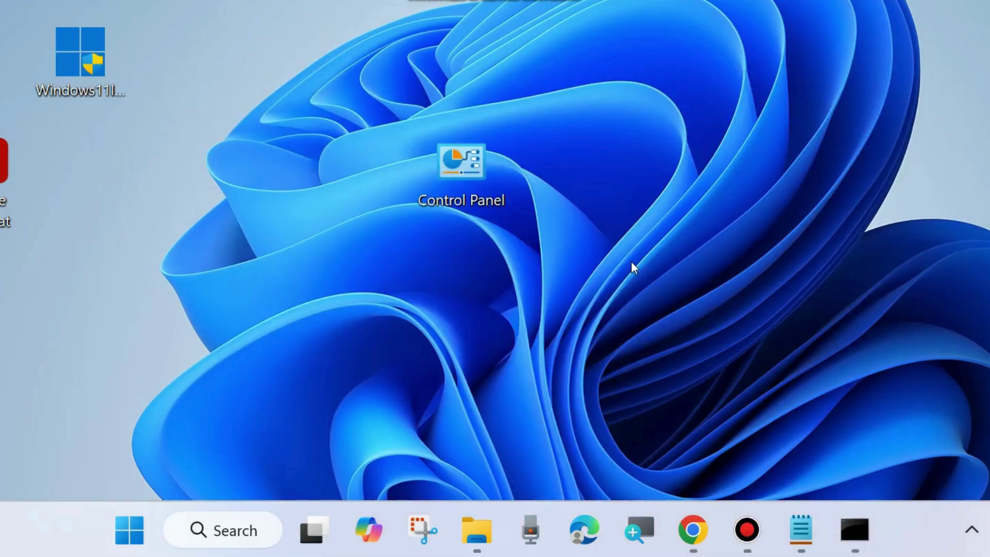
- Search for 'disc' and launch Disk Cleanup
click(215, 527)
text(disc)
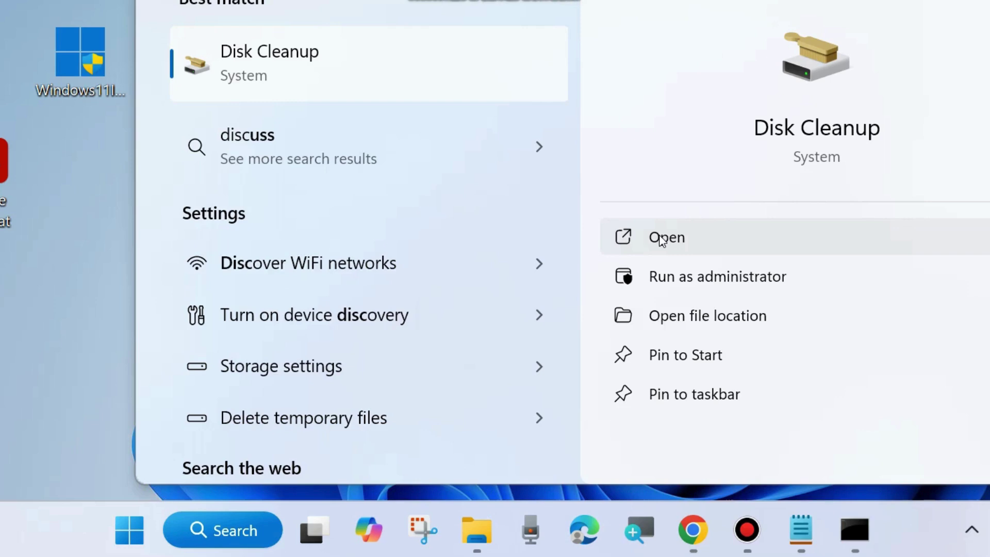
click(673, 241)
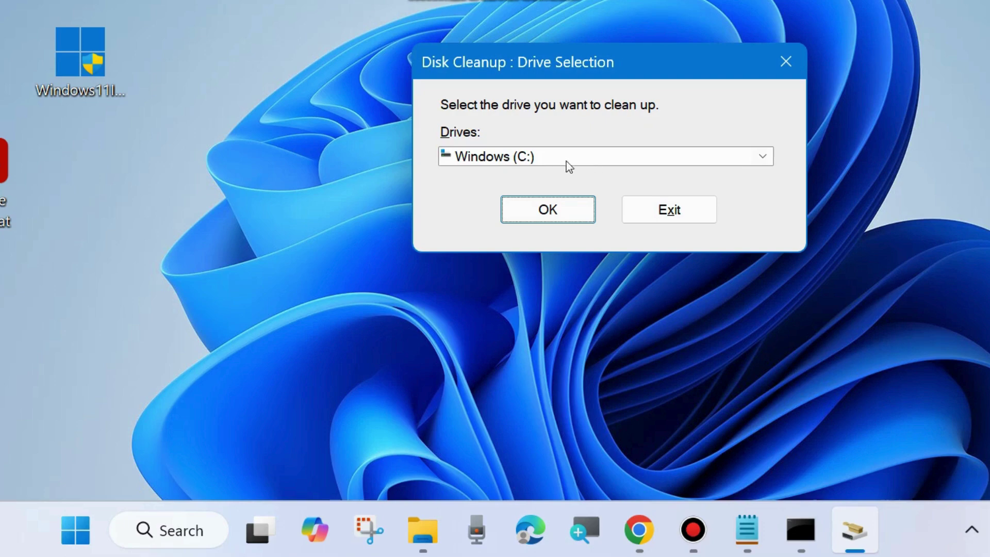
- Pick drive C: and tick Temporary files and Recycle Bin, reaching 5.29 GB to gain
click(550, 210)
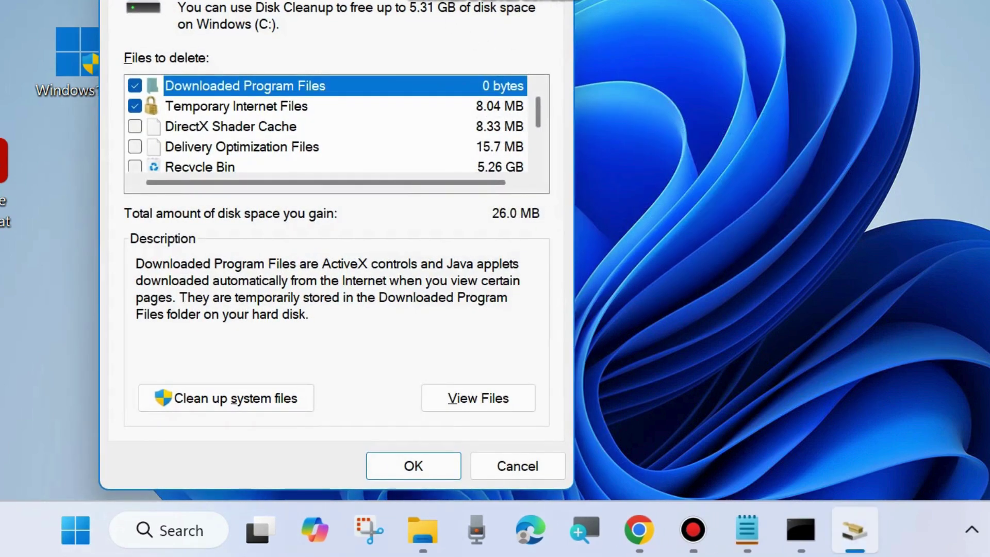
drag(393, 1, 538, 33)
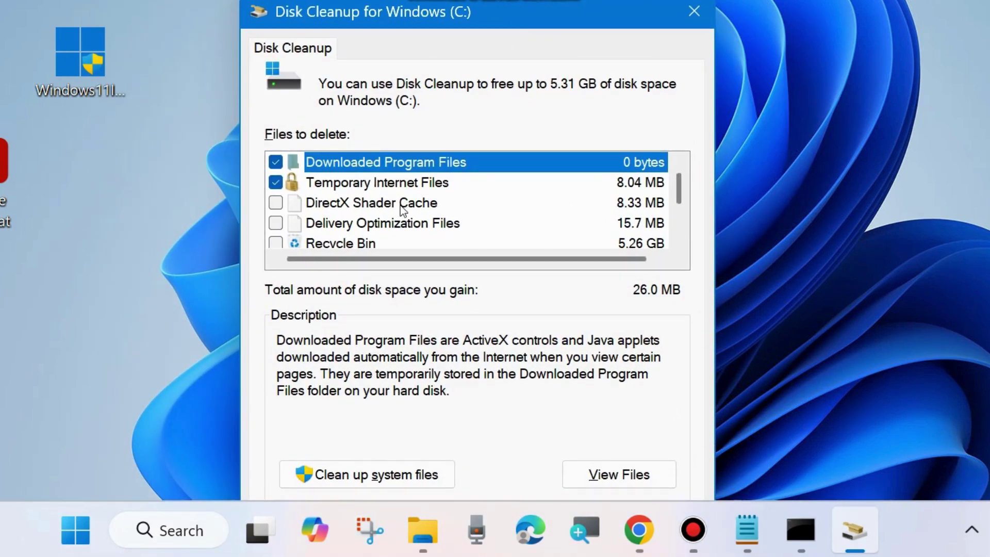
scroll(381, 224, down, 1)
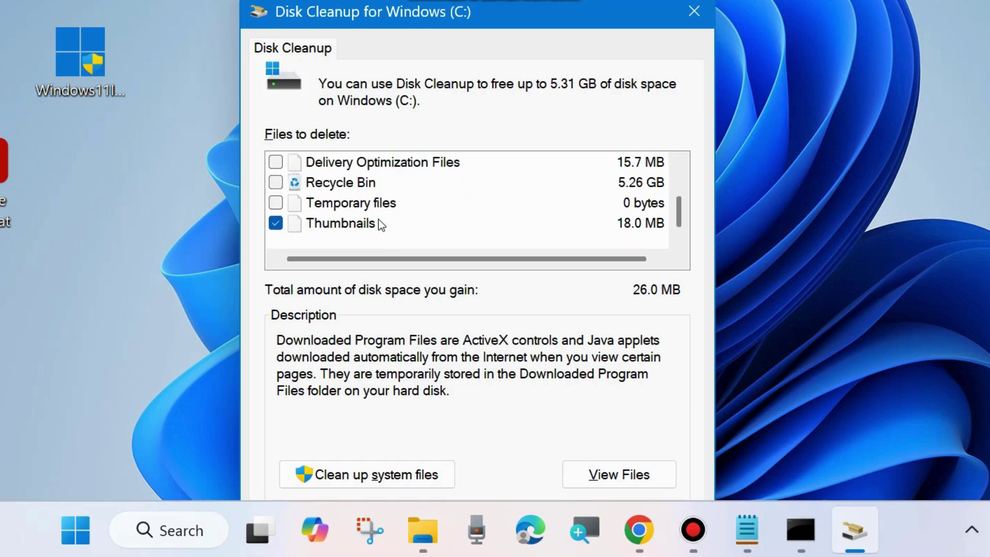
click(276, 204)
click(275, 183)
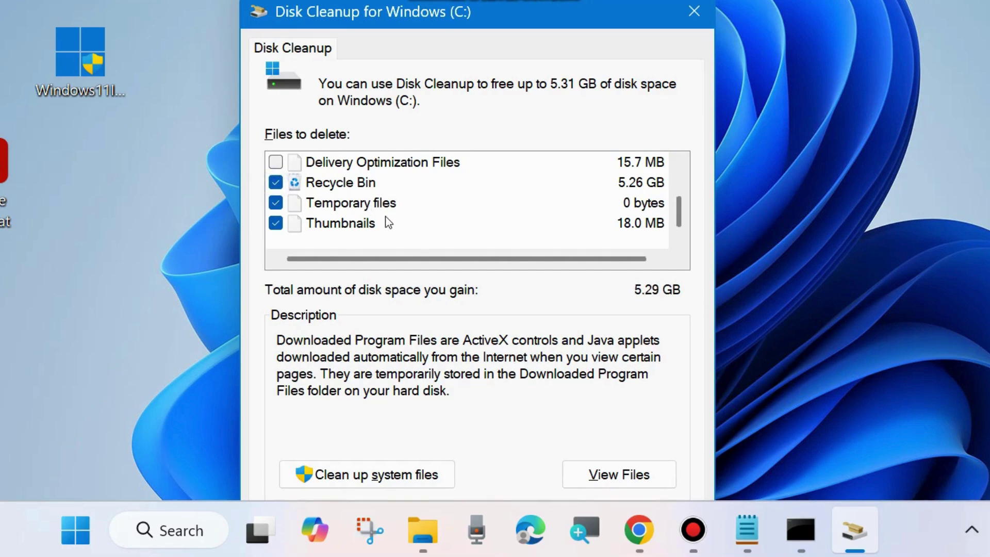
scroll(388, 222, up, 2)
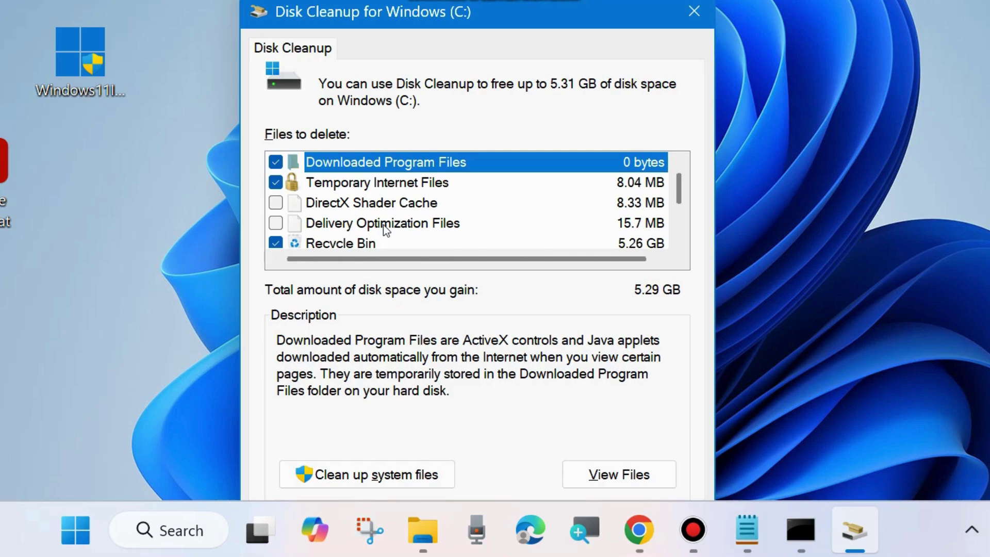
scroll(382, 224, down, 2)
drag(482, 19, 490, 0)
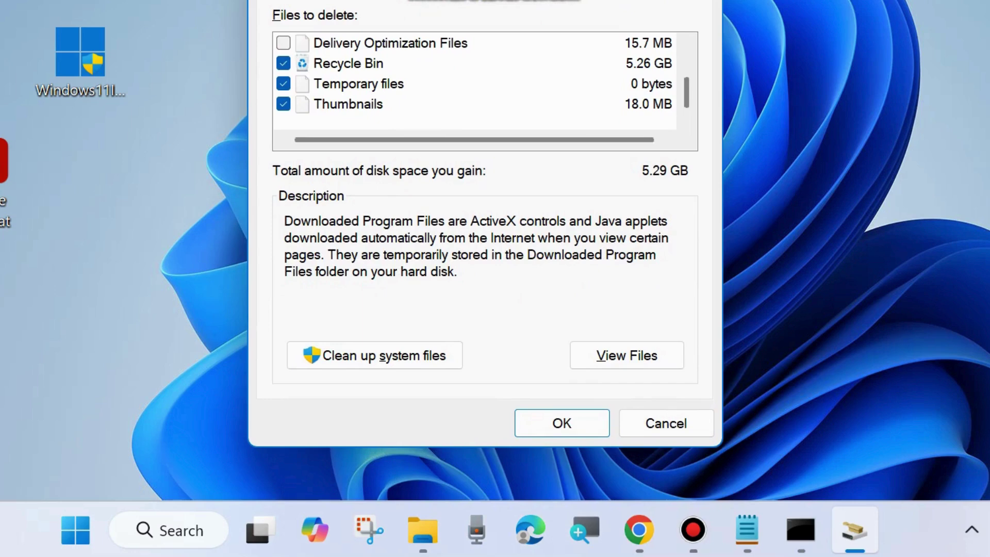
- Permanently delete the selected files, then open the Run box from the Win+X menu
click(556, 424)
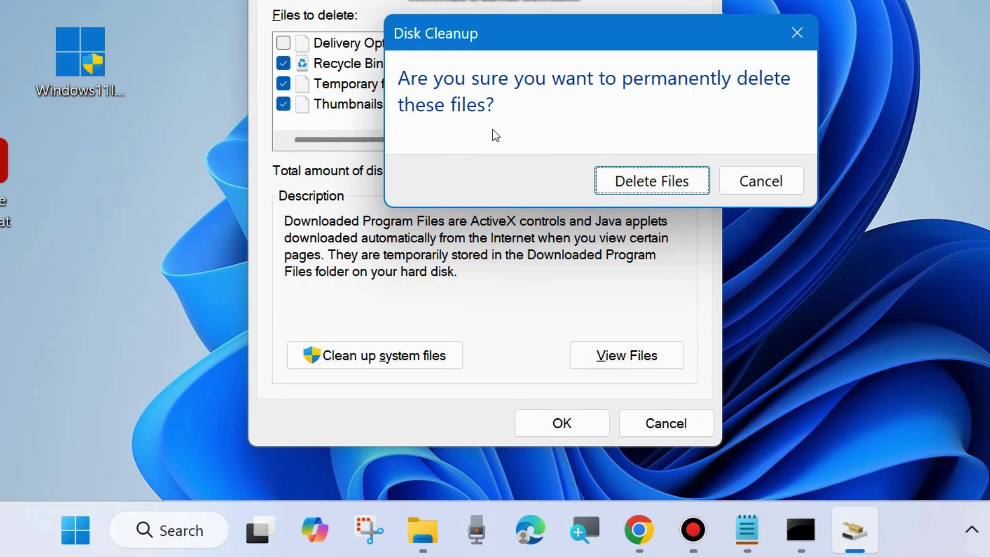
click(653, 186)
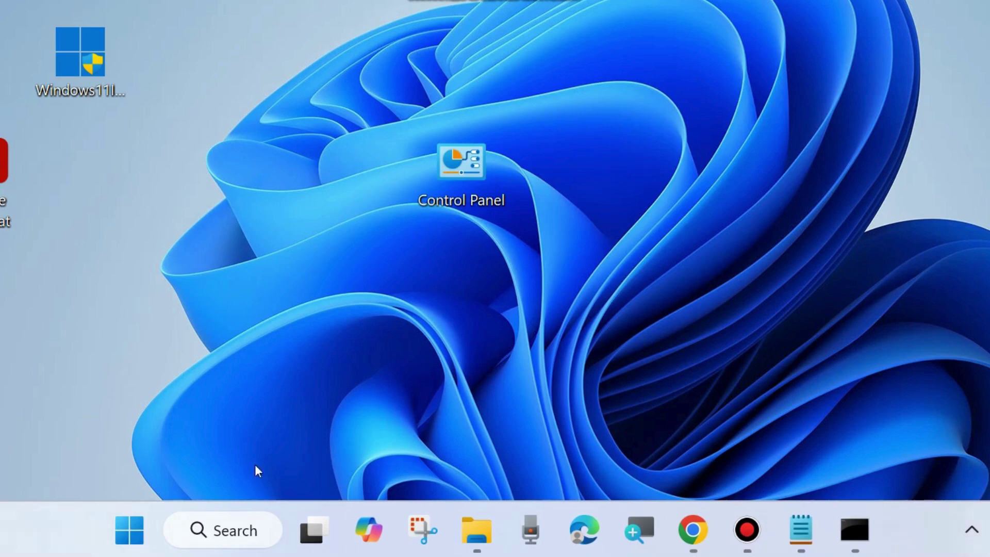
right_click(124, 532)
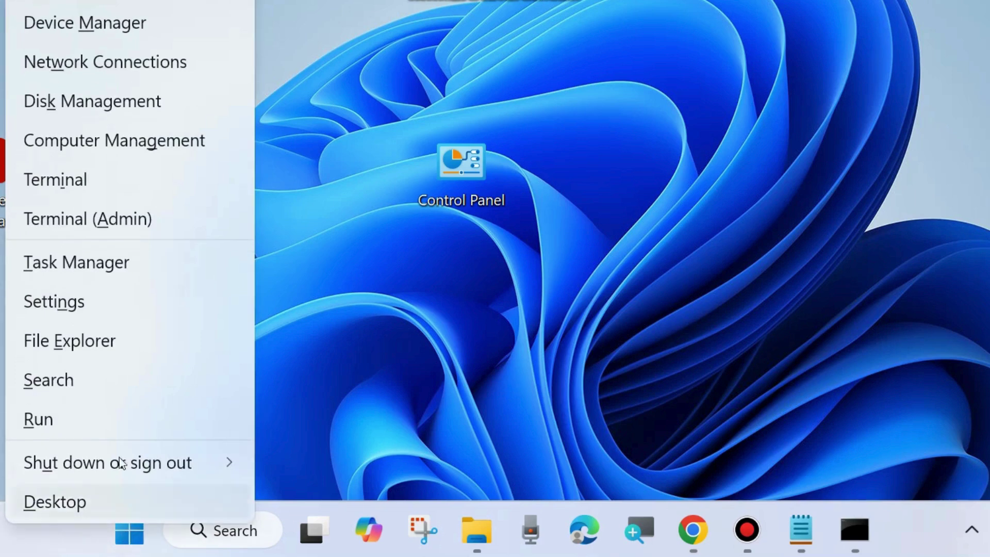
click(53, 422)
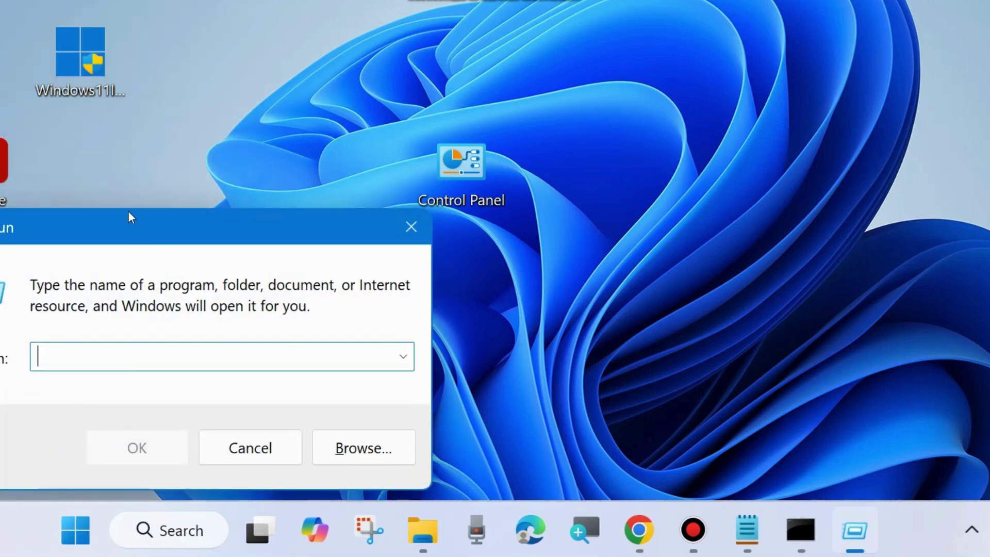
- Run services.msc from the Run box to open the Services console
drag(119, 227, 487, 130)
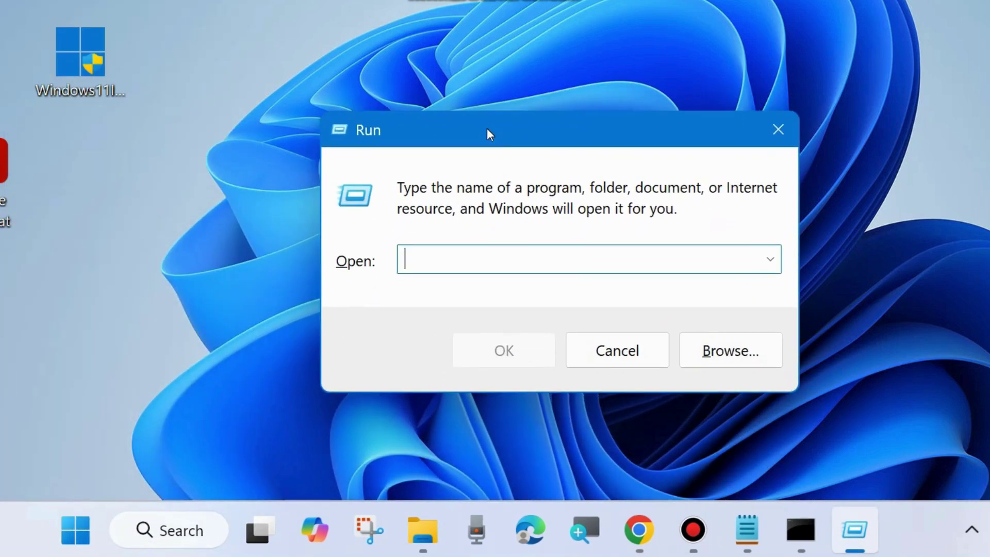
text(serv)
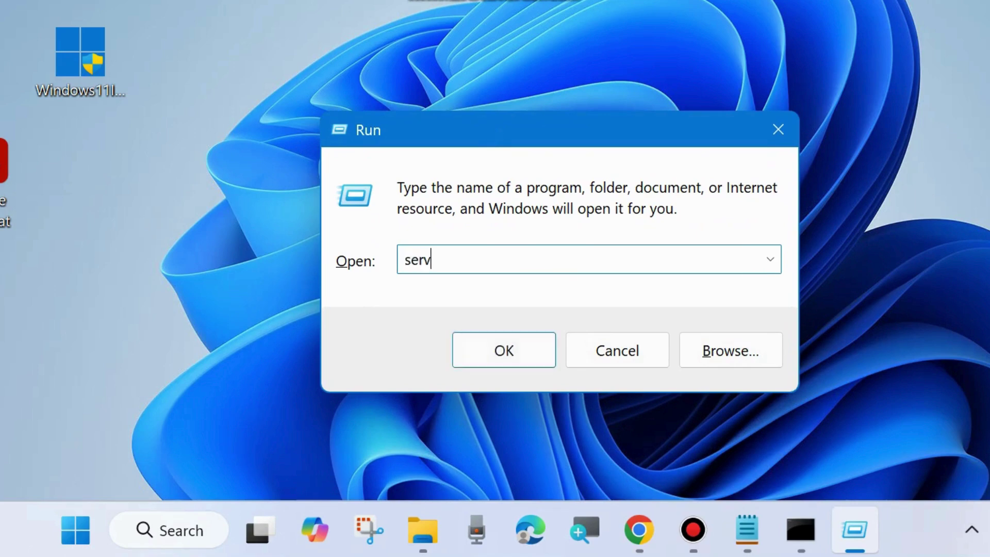
text(ices.msc)
click(504, 352)
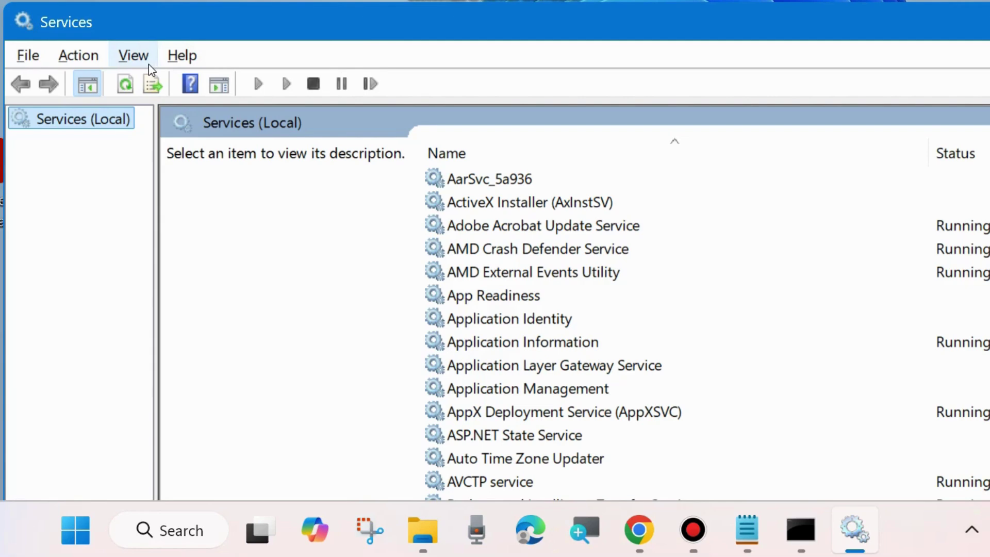
- Restart the Background Intelligent Transfer Service
scroll(543, 335, down, 3)
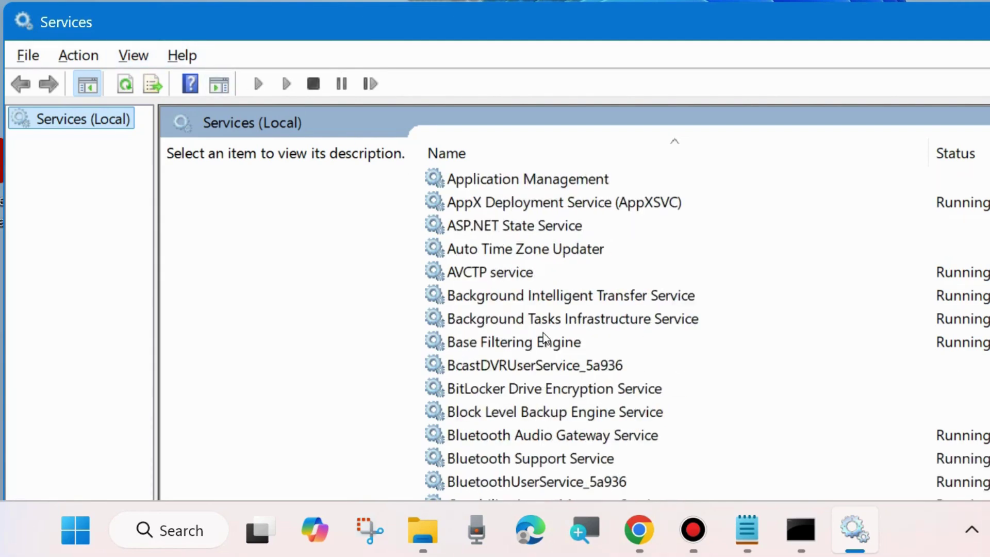
click(508, 295)
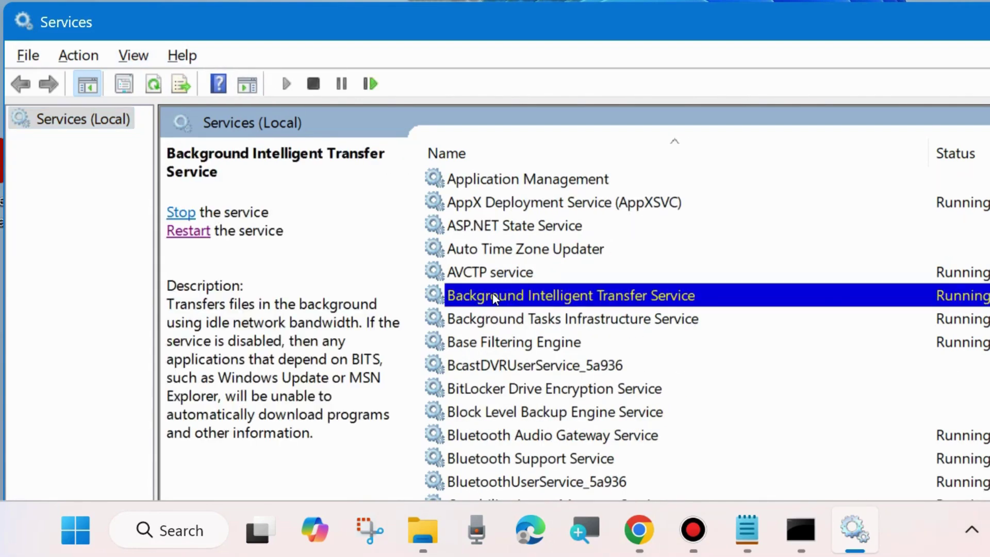
scroll(494, 299, up, 2)
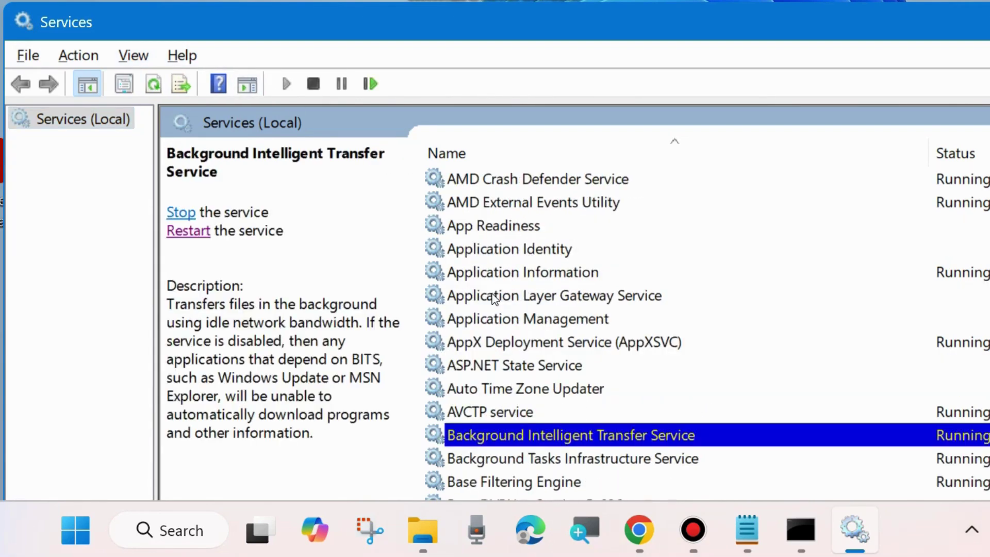
right_click(477, 433)
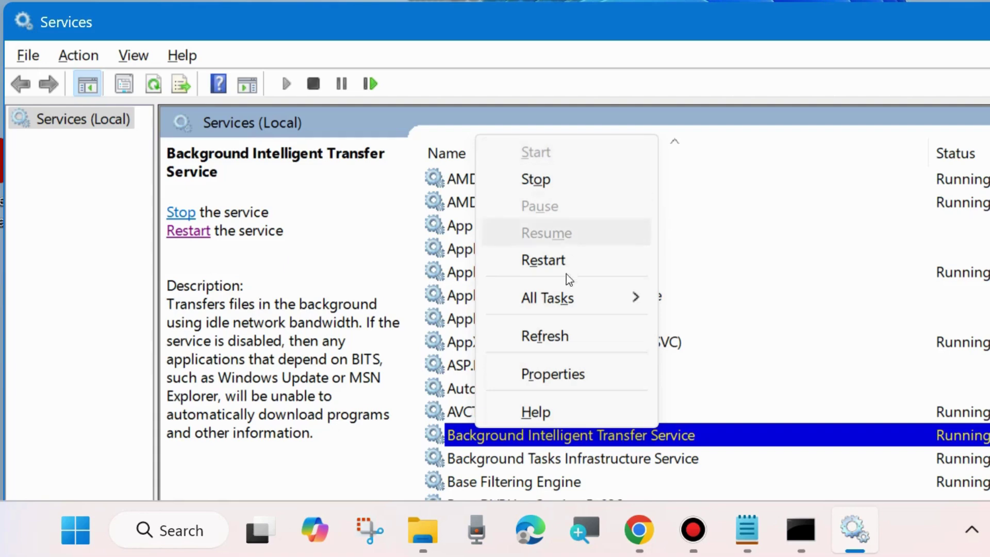
click(556, 264)
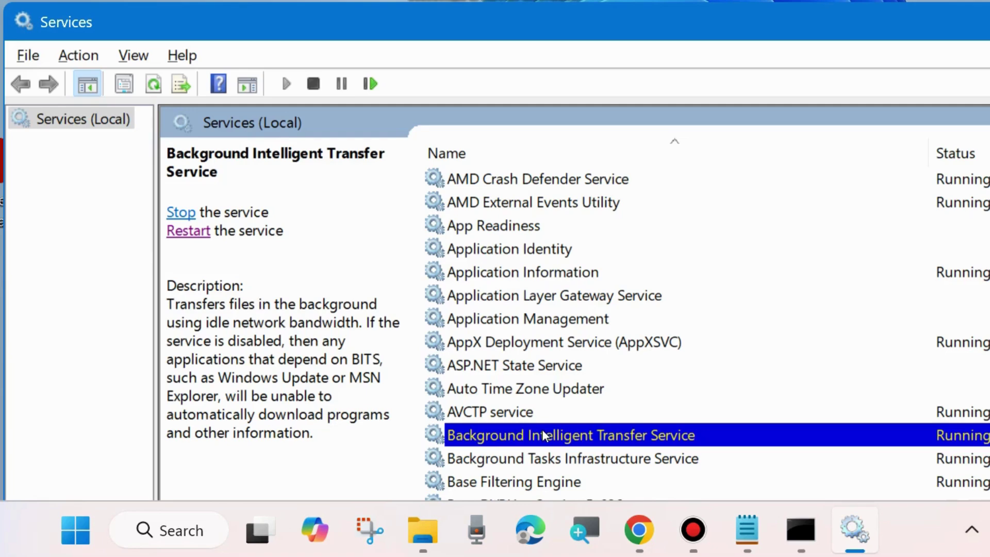
- Set the BITS startup type to Automatic and apply it
double_click(545, 436)
drag(242, 2, 504, 17)
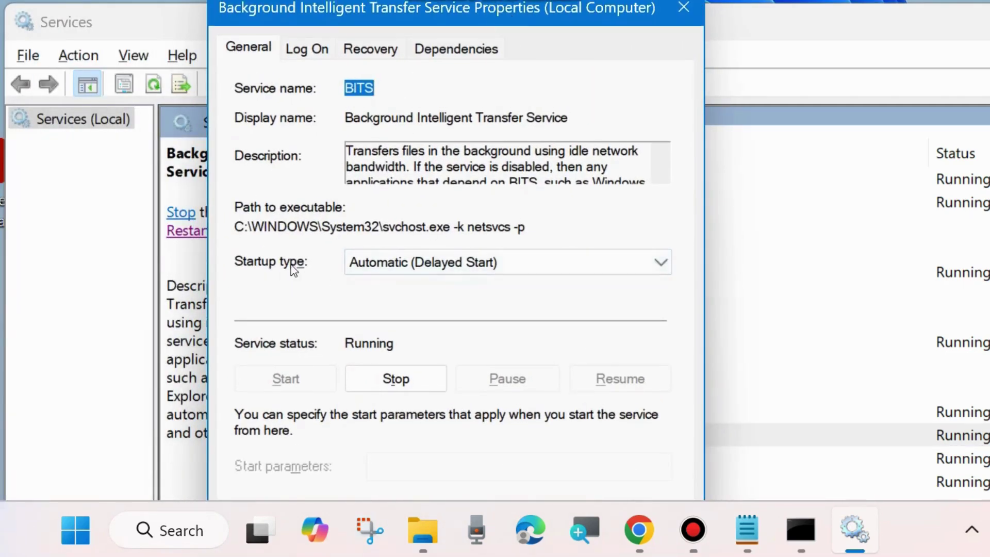
click(505, 268)
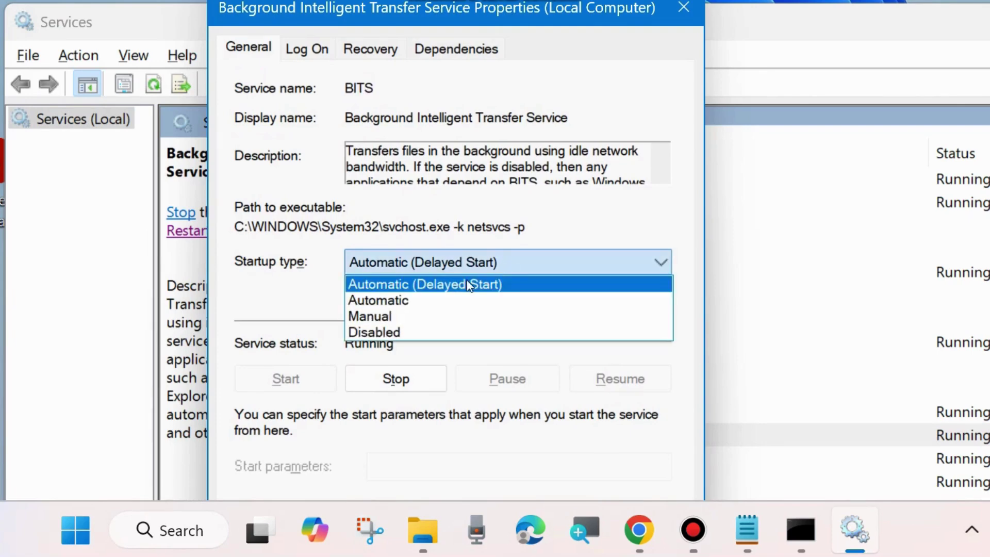
click(425, 301)
drag(456, 19, 476, 0)
click(660, 411)
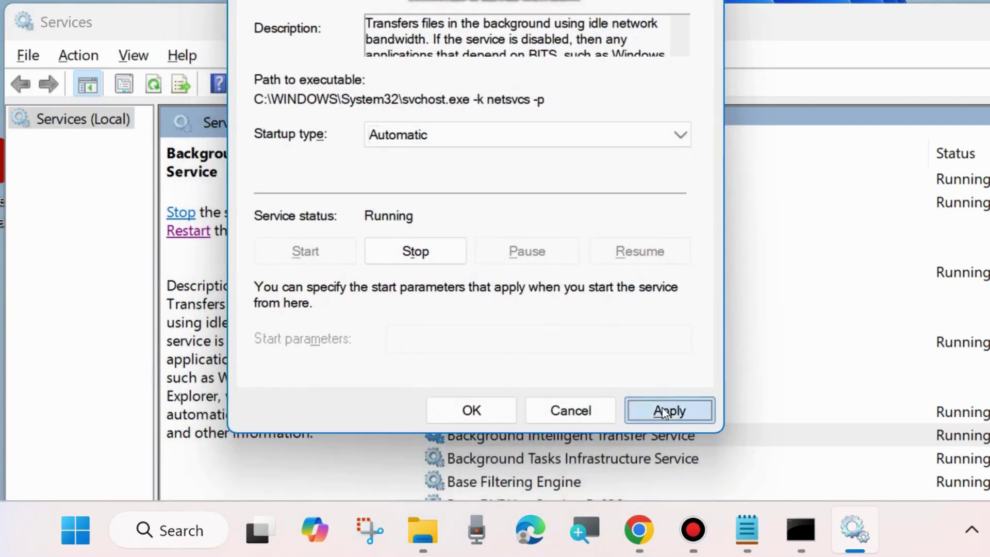
click(477, 410)
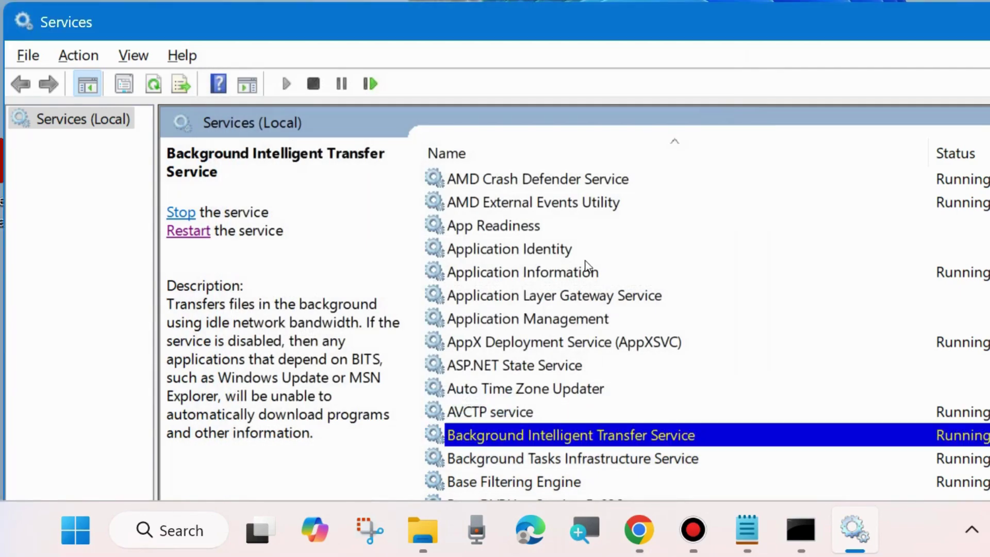
- Restart Cryptographic Services and confirm in Properties that its startup type is Automatic
scroll(584, 283, down, 7)
scroll(578, 343, down, 3)
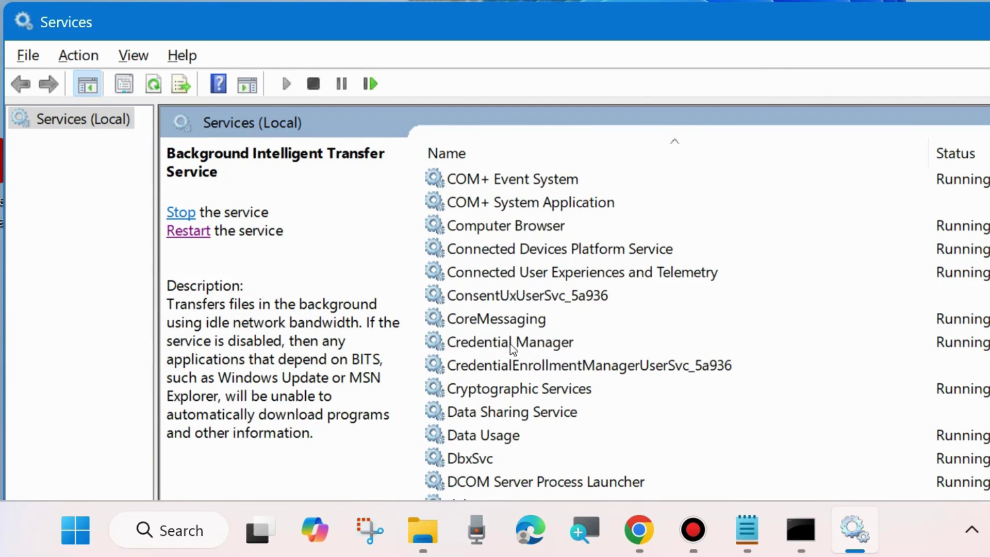
click(490, 396)
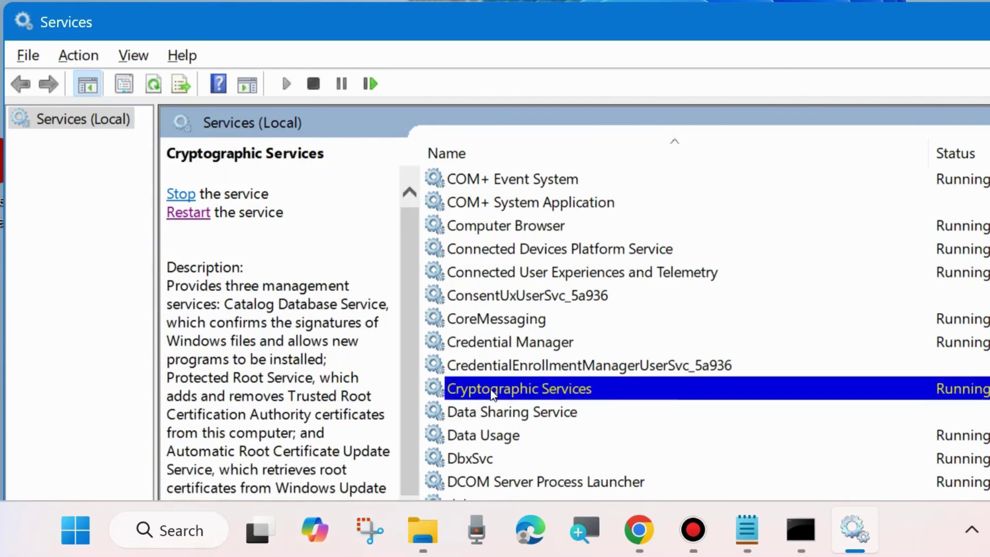
right_click(490, 393)
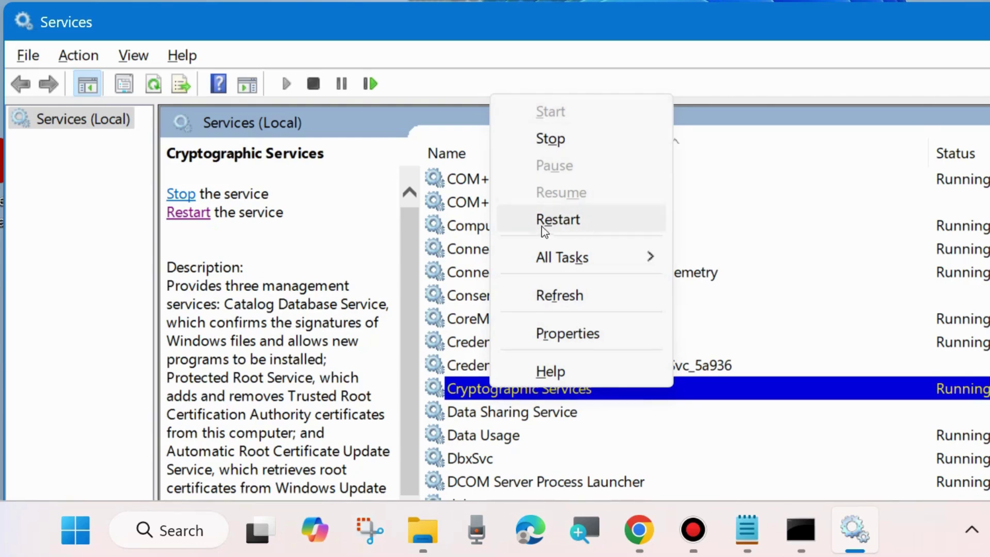
click(564, 220)
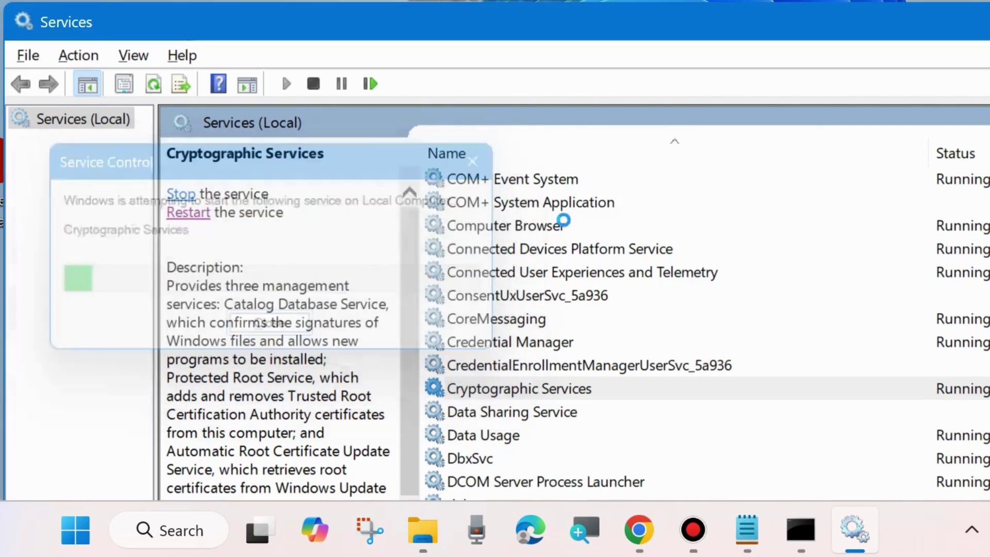
double_click(509, 385)
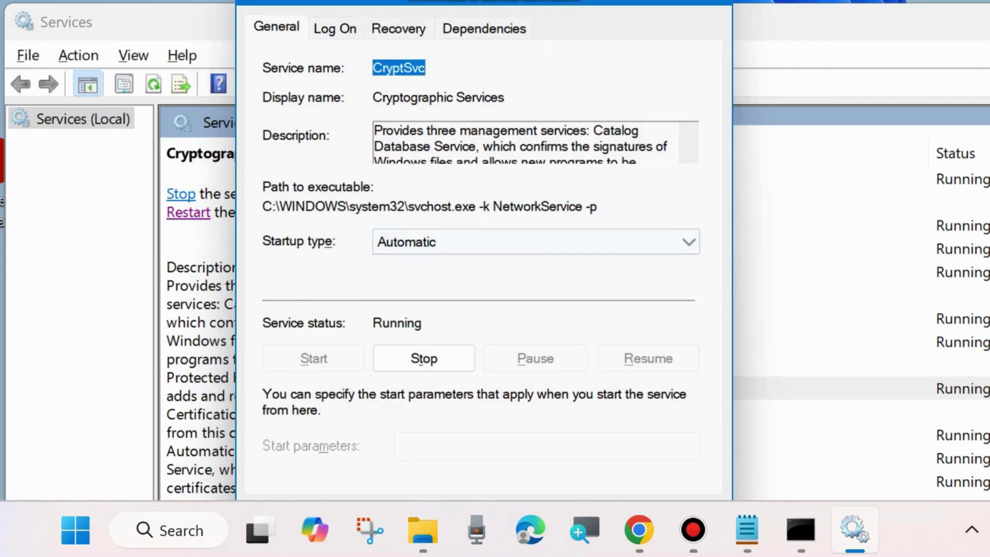
click(489, 420)
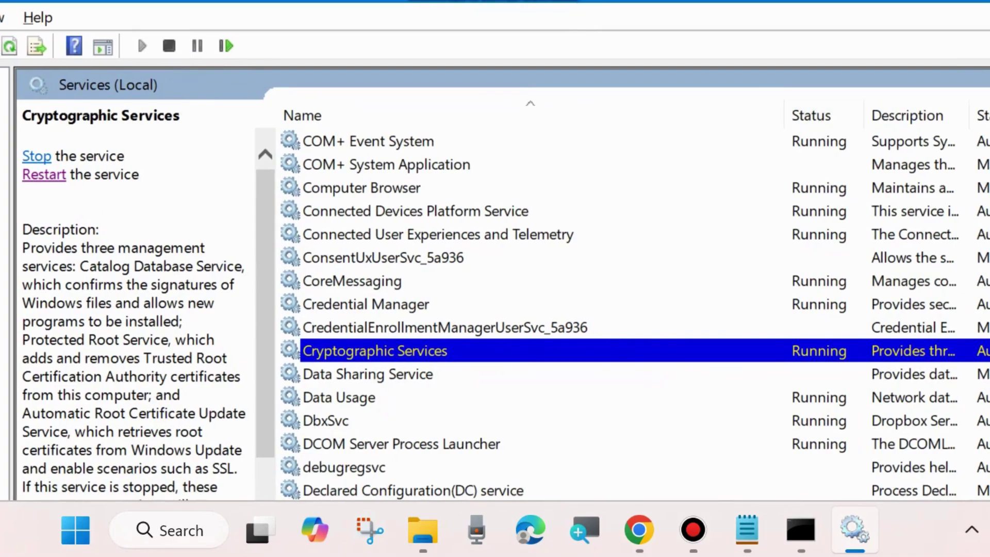
- Start the Windows Installer service
scroll(635, 315, down, 20)
scroll(635, 315, down, 20)
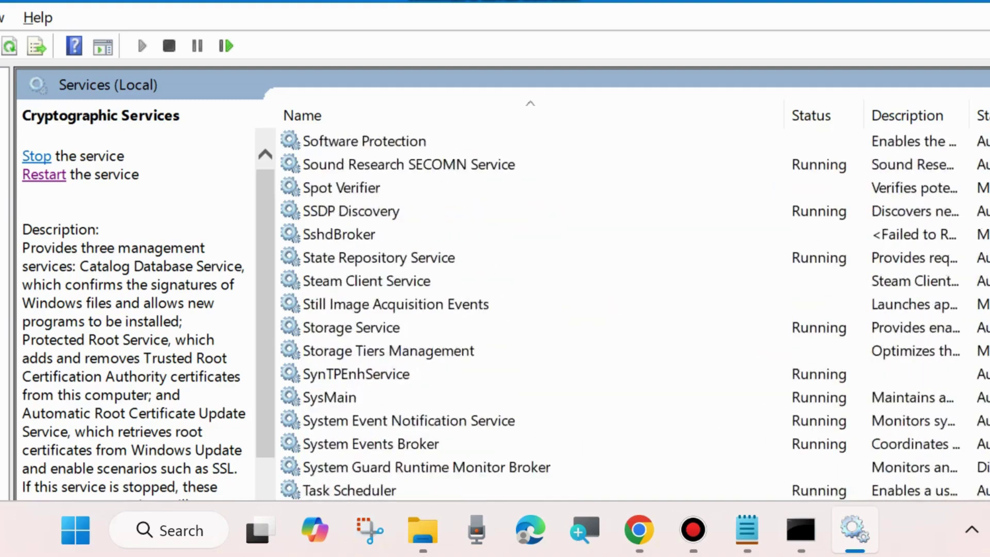
scroll(634, 314, down, 15)
scroll(462, 430, down, 2)
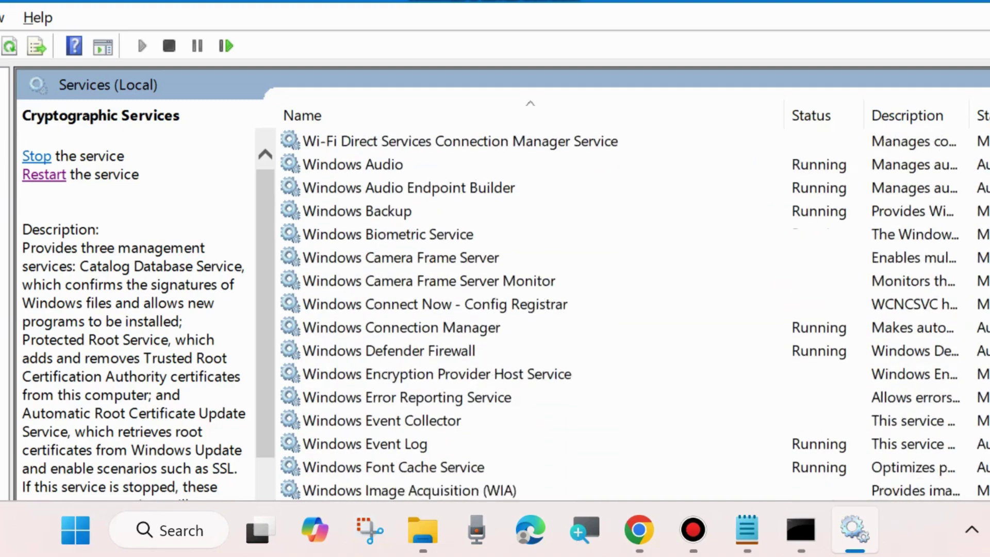
click(348, 422)
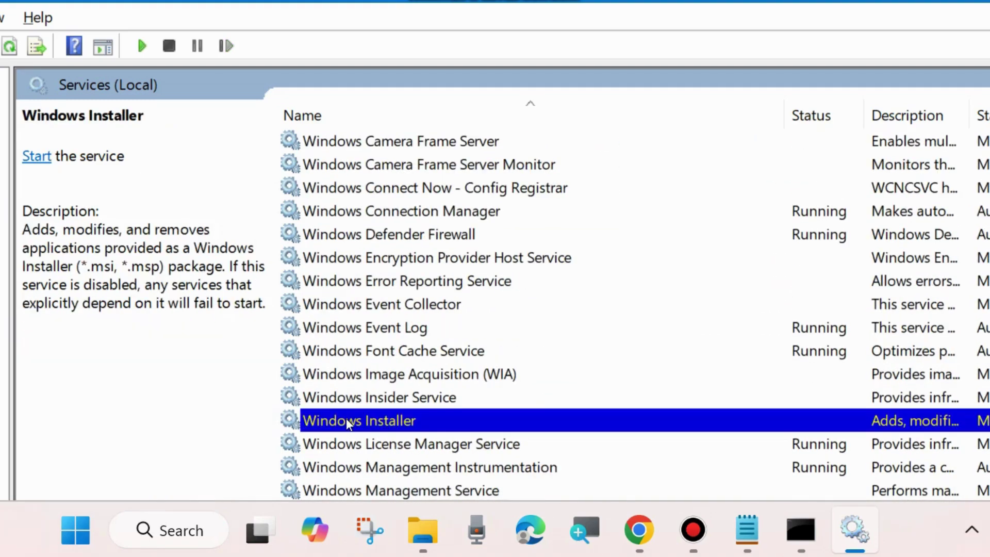
right_click(347, 421)
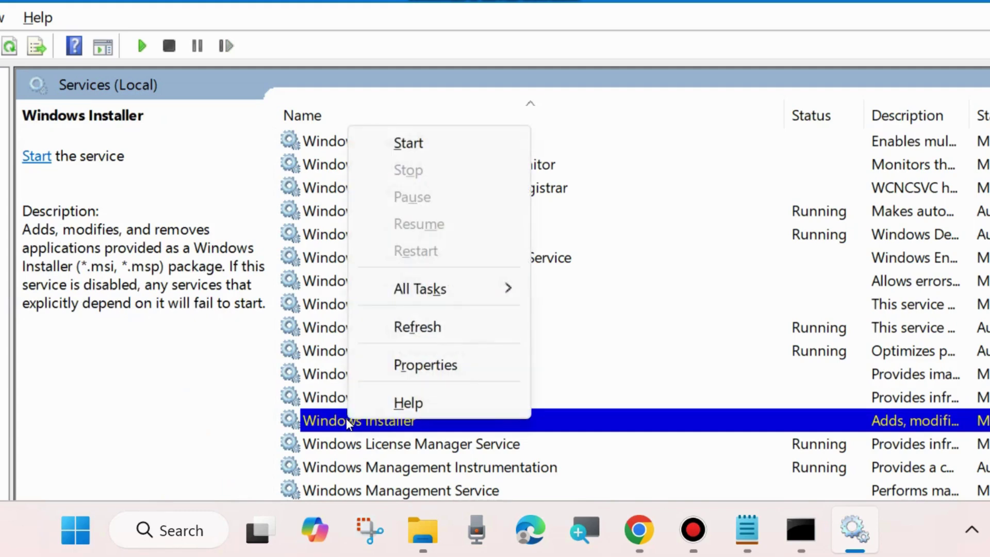
click(408, 144)
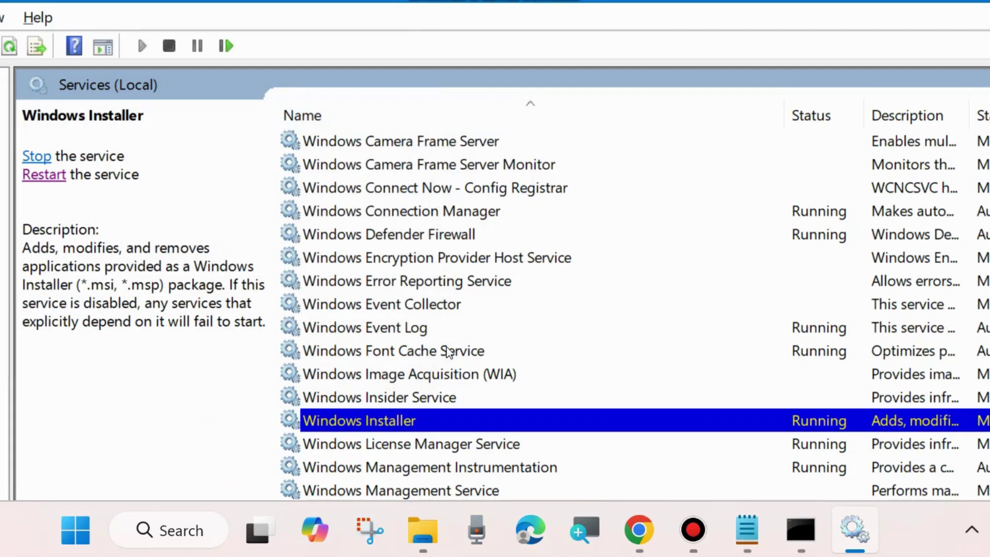
- Check in Properties that Windows Installer is Running, leaving its startup type at Manual
double_click(380, 420)
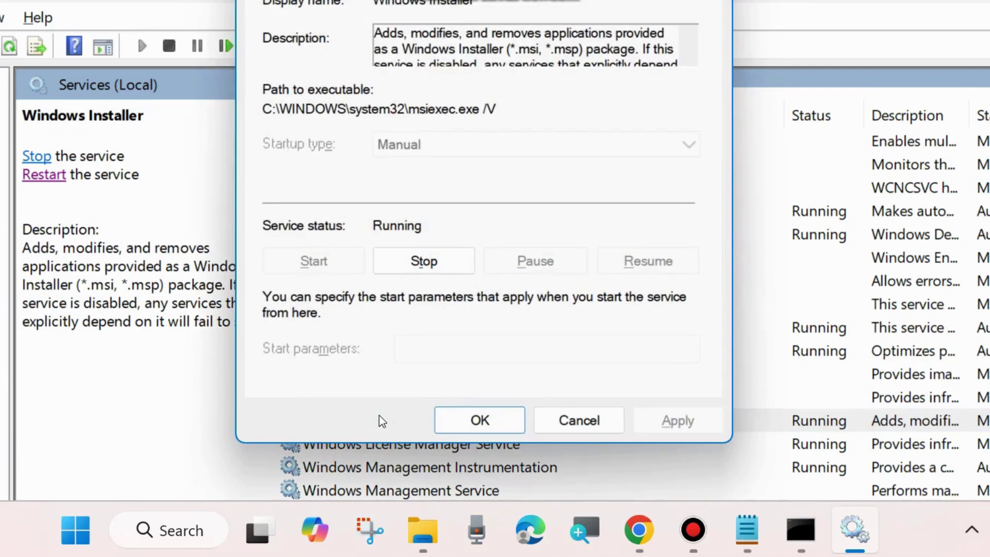
drag(497, 0, 533, 0)
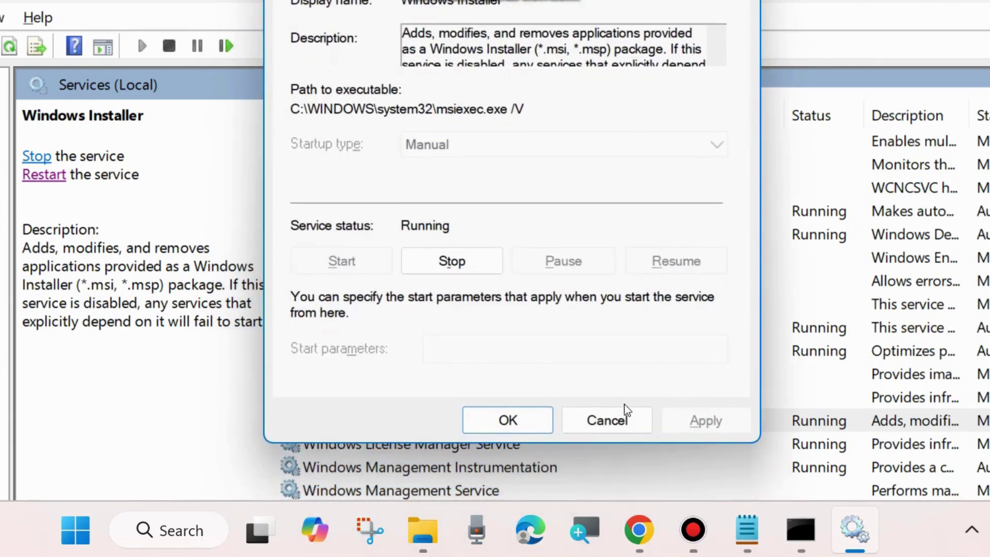
click(508, 419)
scroll(469, 385, down, 1)
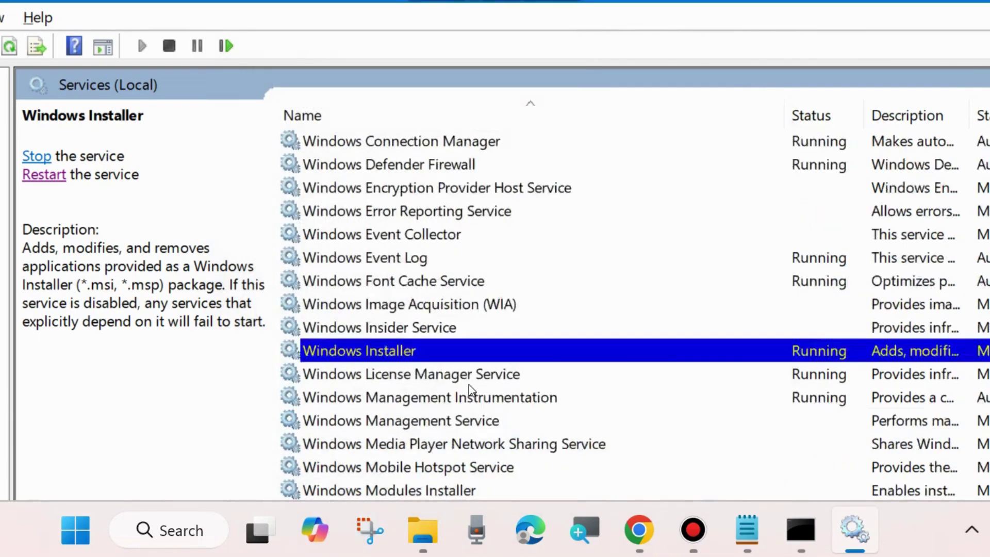
- Start the Windows Update service
scroll(469, 385, down, 5)
scroll(397, 336, up, 1)
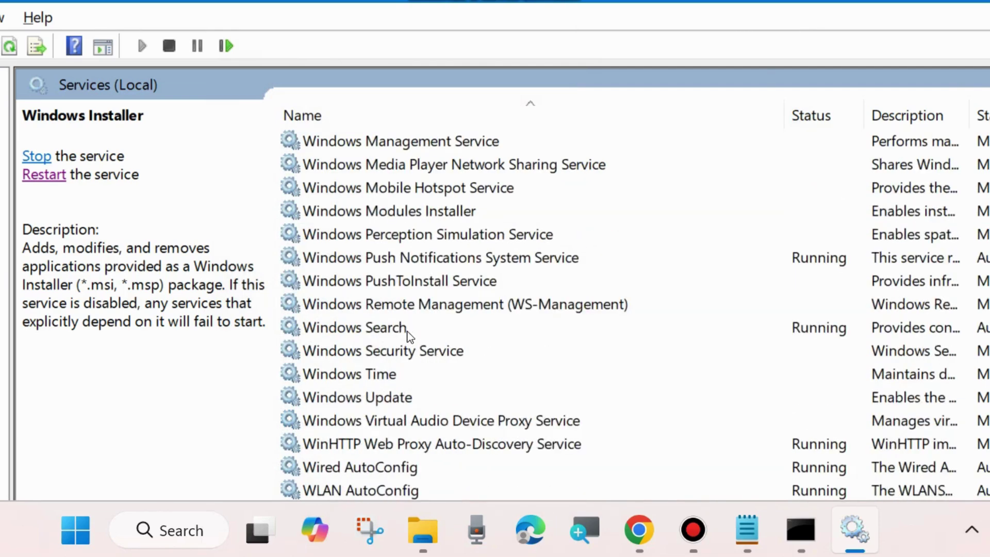
click(343, 397)
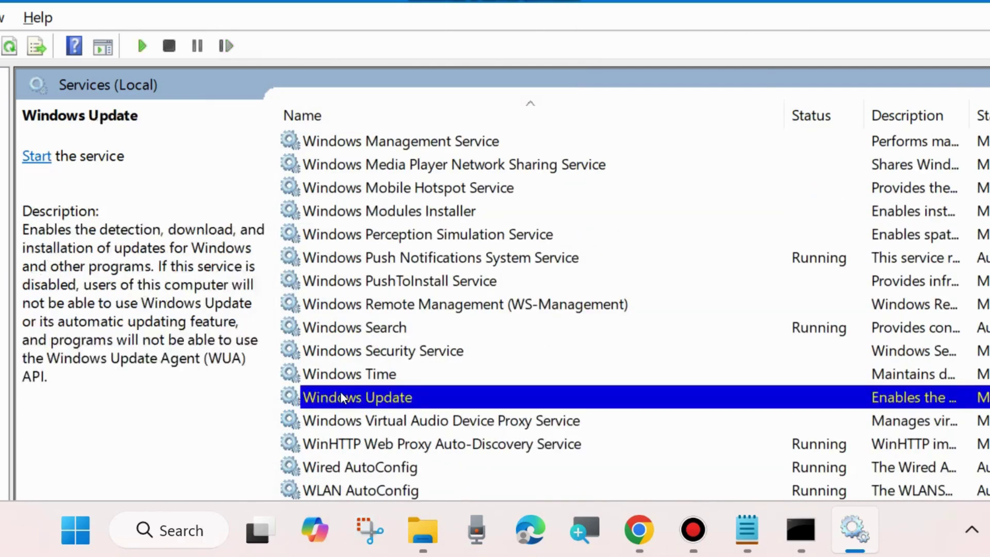
right_click(390, 398)
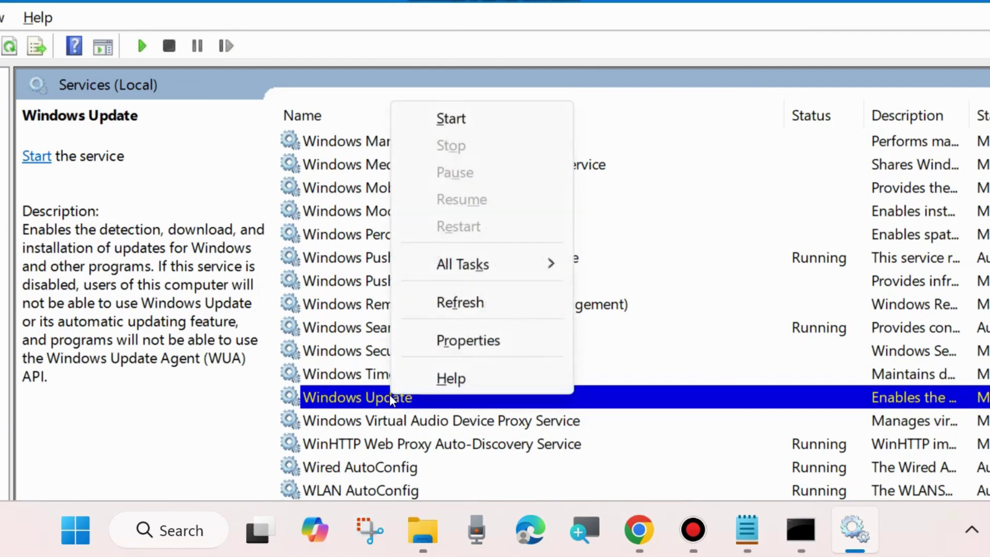
click(452, 118)
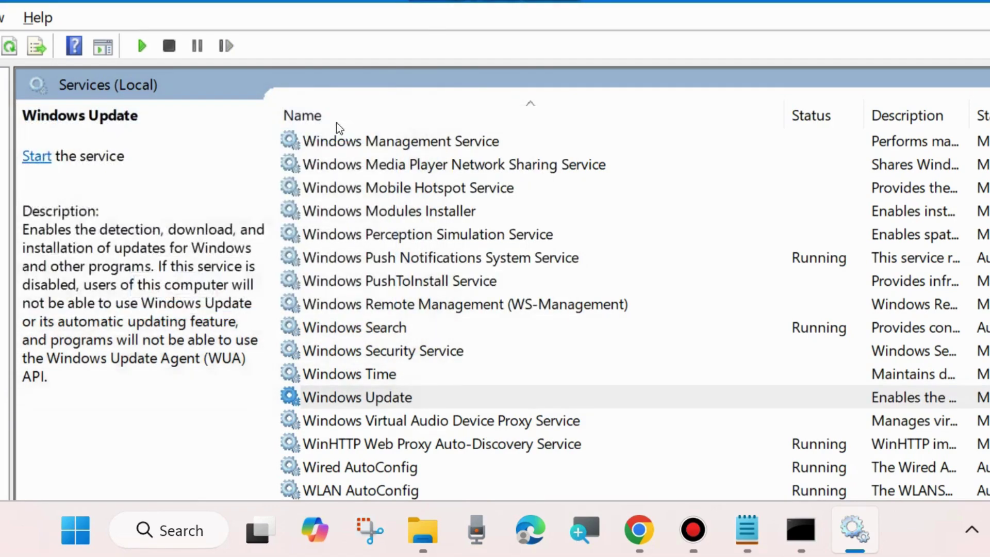
- Set the Windows Update startup type to Automatic, apply it and close Services
double_click(393, 398)
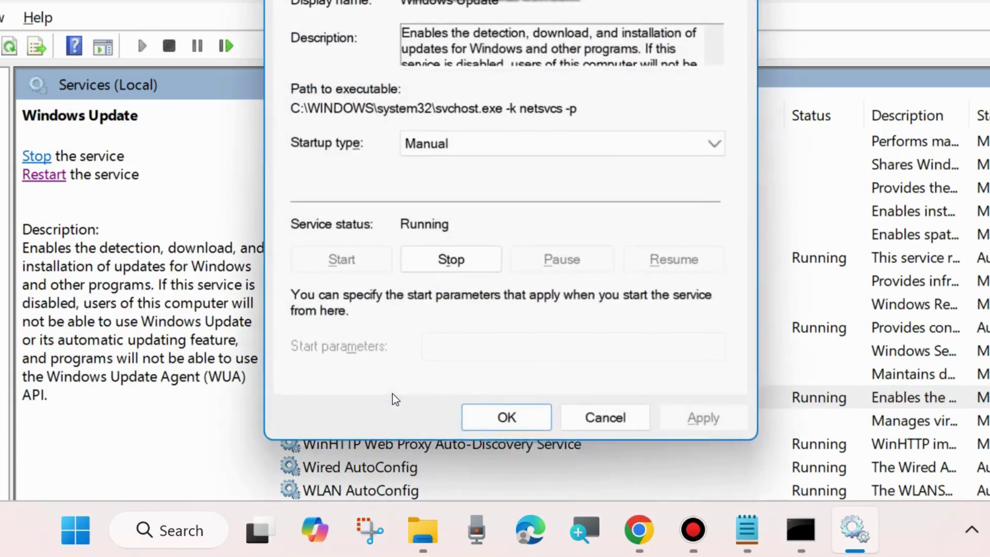
drag(524, 0, 500, 33)
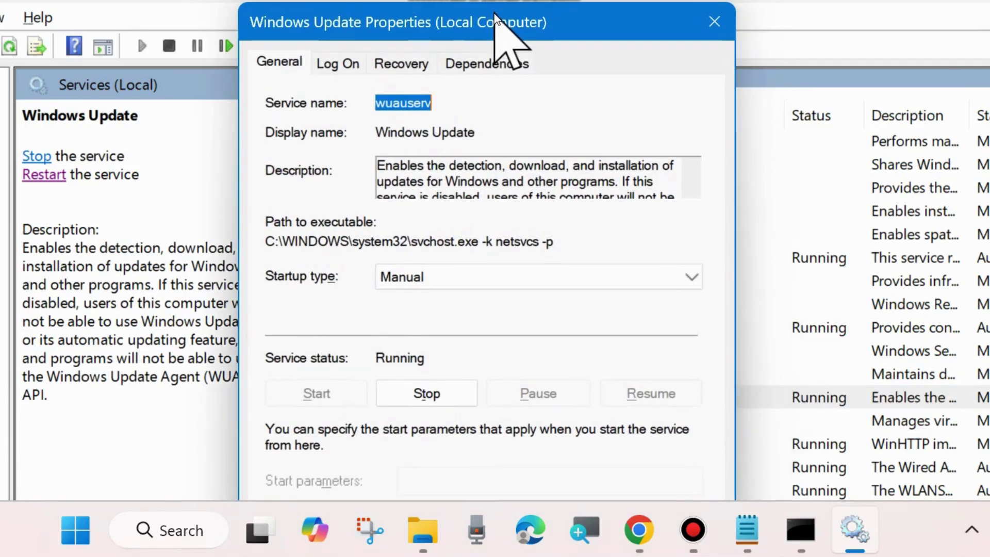
click(467, 277)
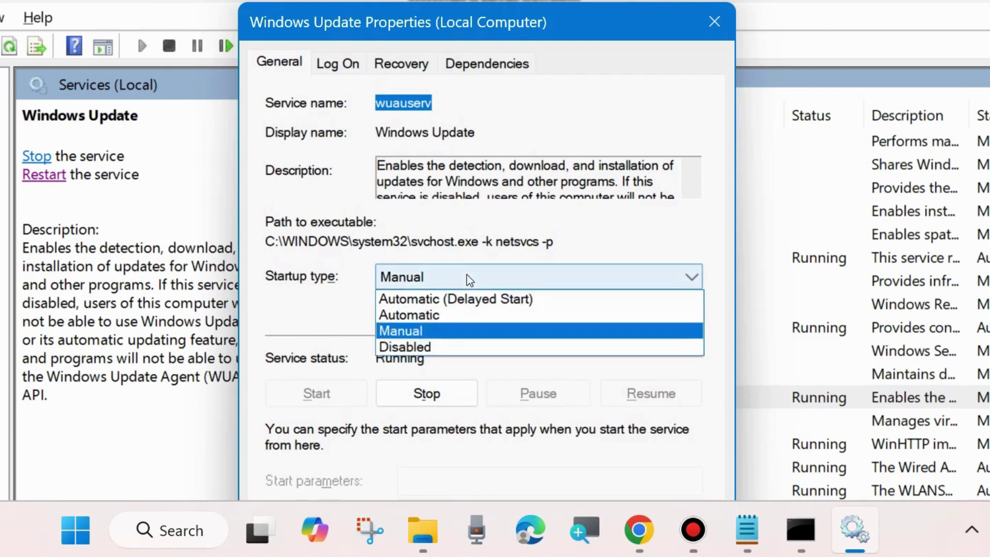
click(447, 316)
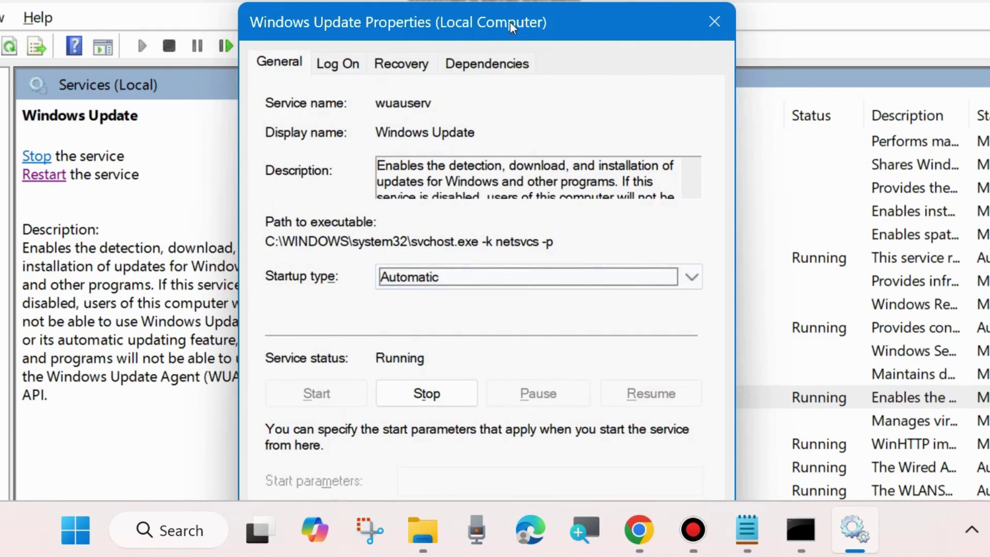
drag(509, 22, 514, 0)
click(685, 436)
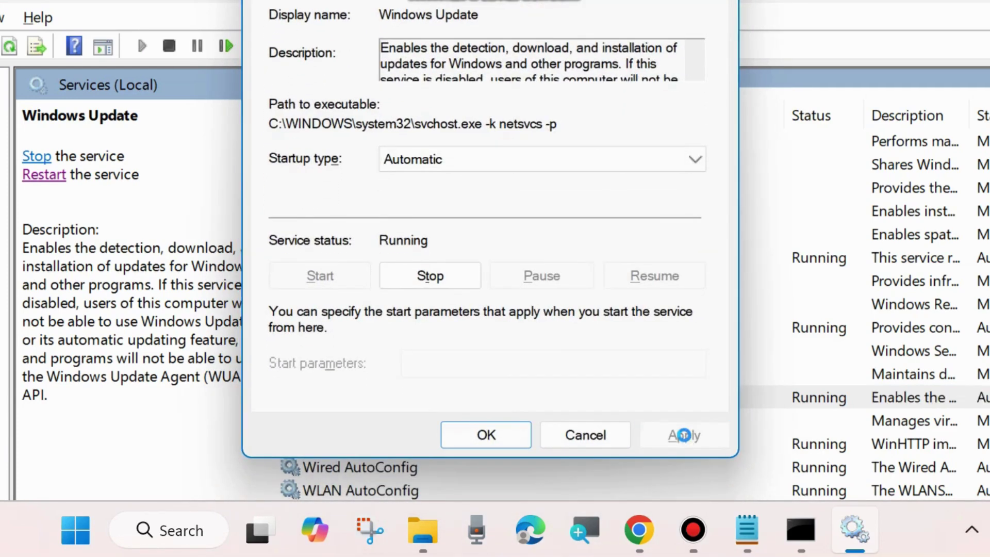
click(485, 435)
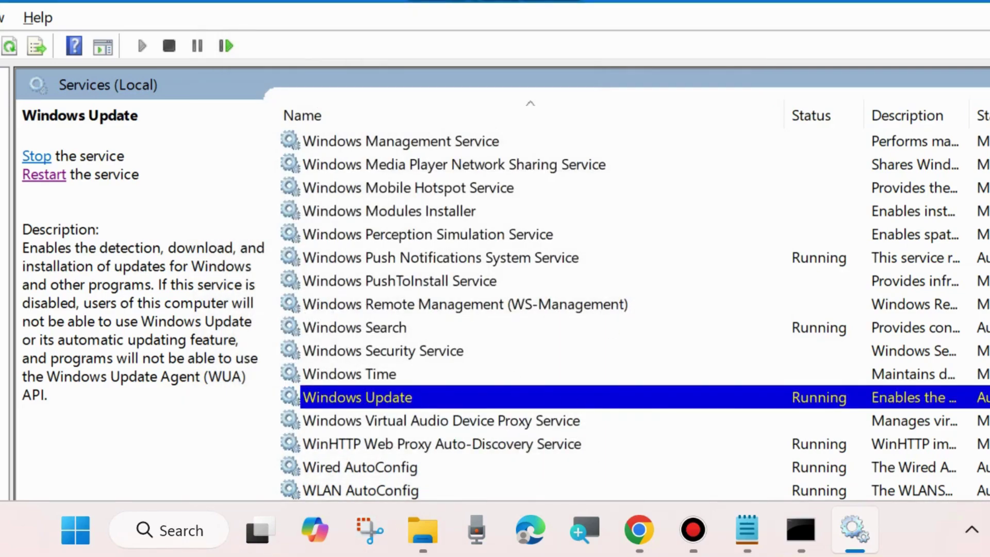
key(alt+F4)
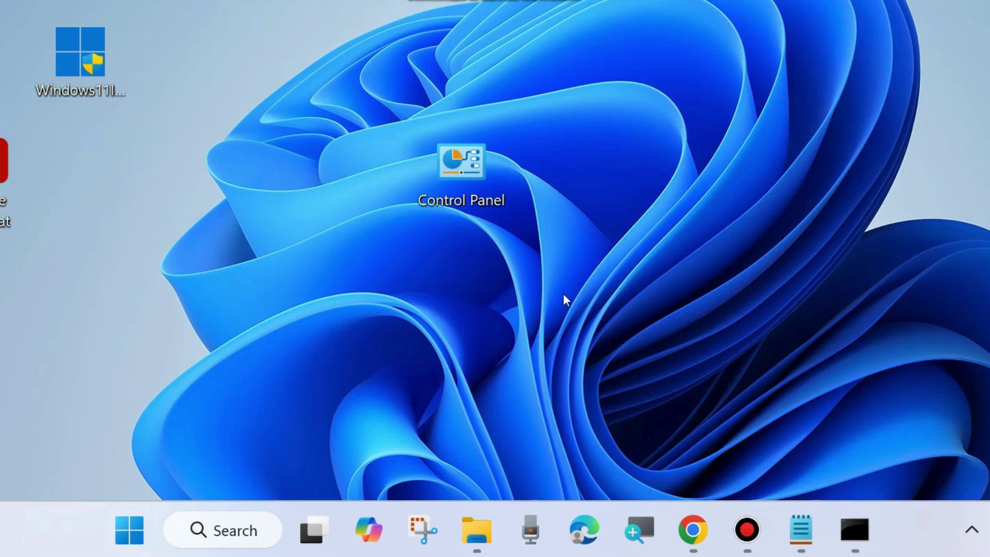
- Search for cmd and run Command Prompt as administrator
click(231, 531)
text(cmd)
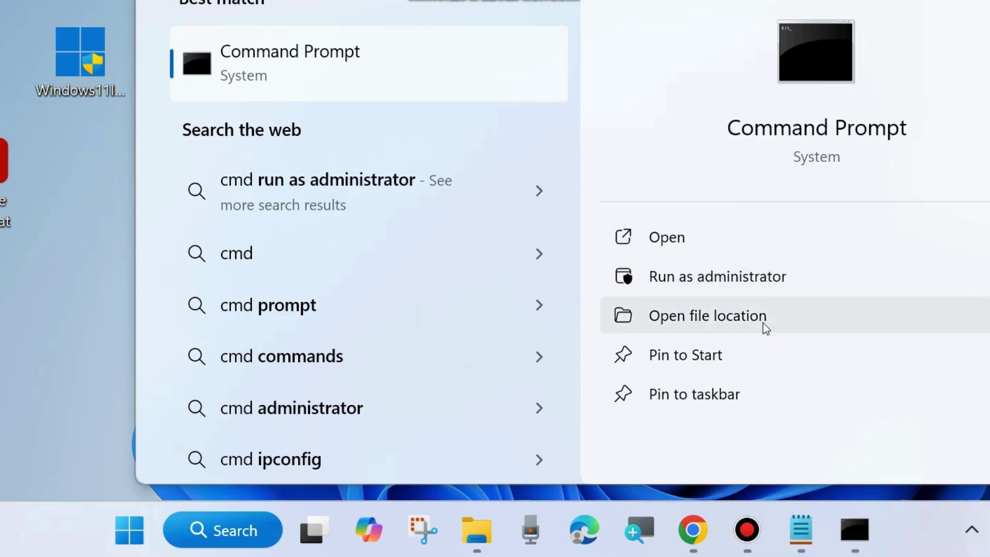
click(851, 519)
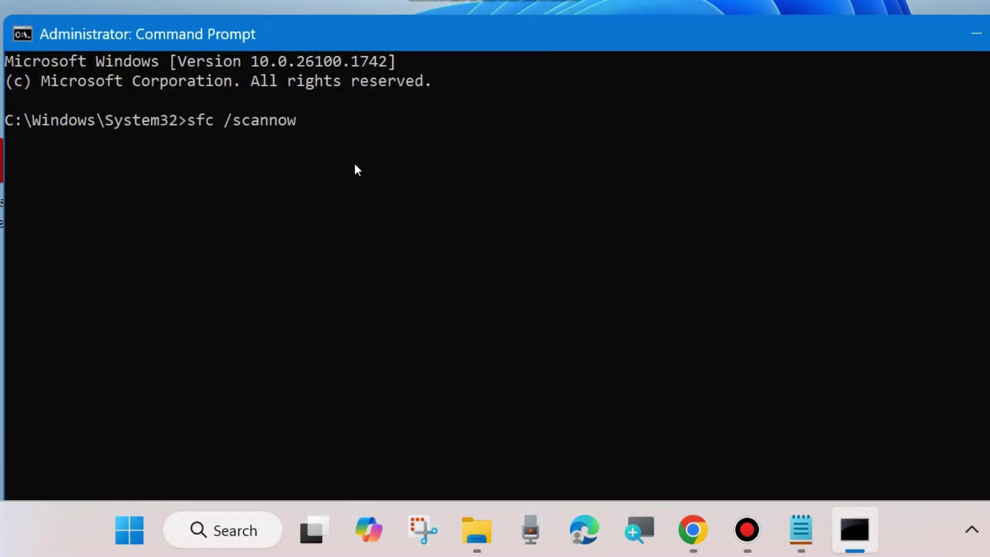
- Delete the leftover sfc /scannow text from the administrator prompt
key(BackSpace)
key(BackSpace)
key(BackSpace)
key(BackSpace)
key(BackSpace)
key(BackSpace)
key(BackSpace)
key(BackSpace)
key(BackSpace)
key(BackSpace)
key(BackSpace)
key(BackSpace)
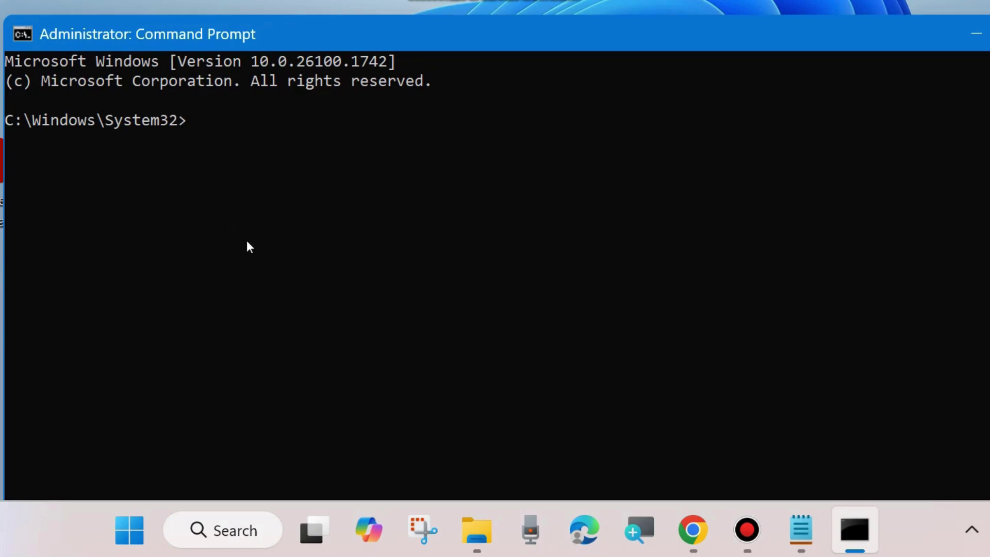
- Split off the net stop bthserv note and close it without saving
click(801, 527)
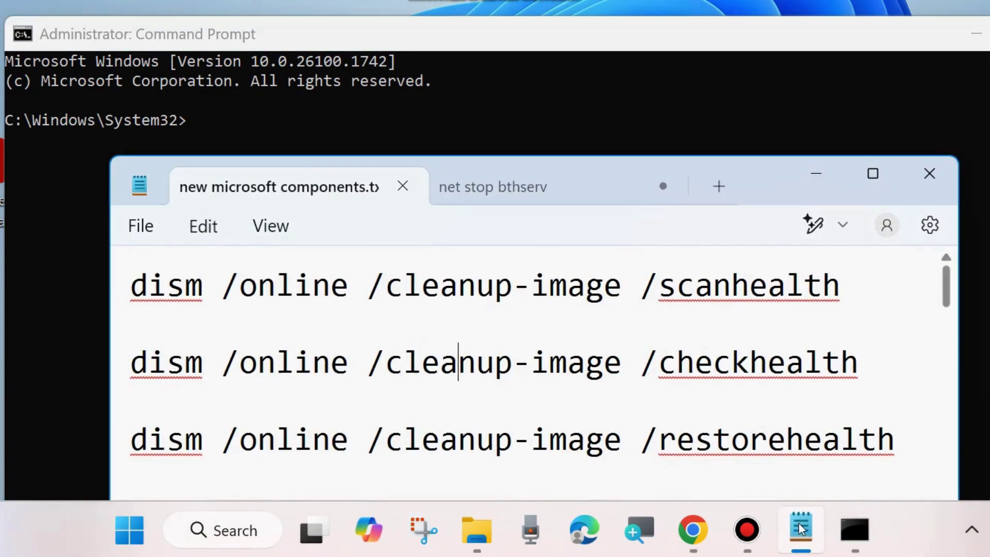
scroll(317, 351, down, 2)
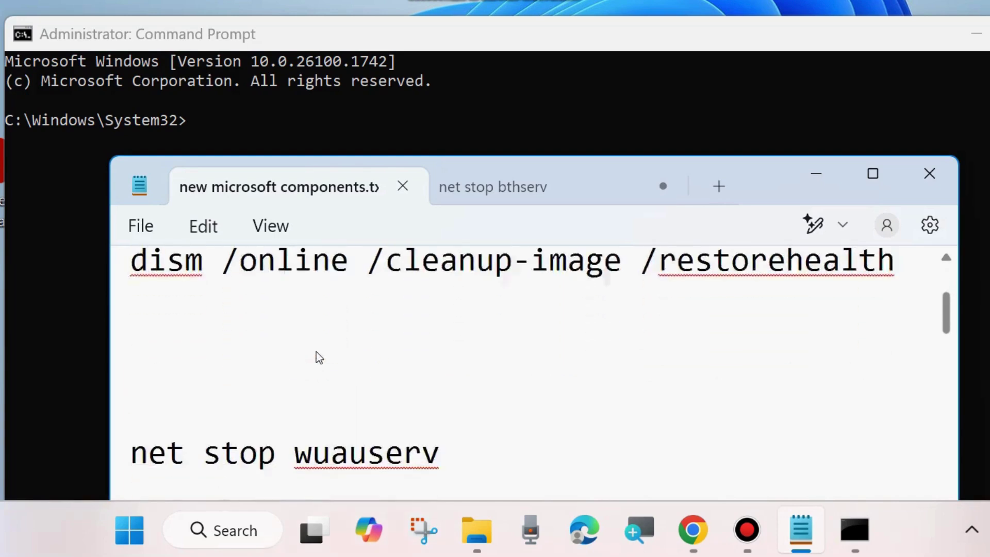
scroll(317, 352, down, 3)
click(583, 190)
drag(673, 146, 623, 179)
drag(929, 119, 797, 147)
key(ctrl+w)
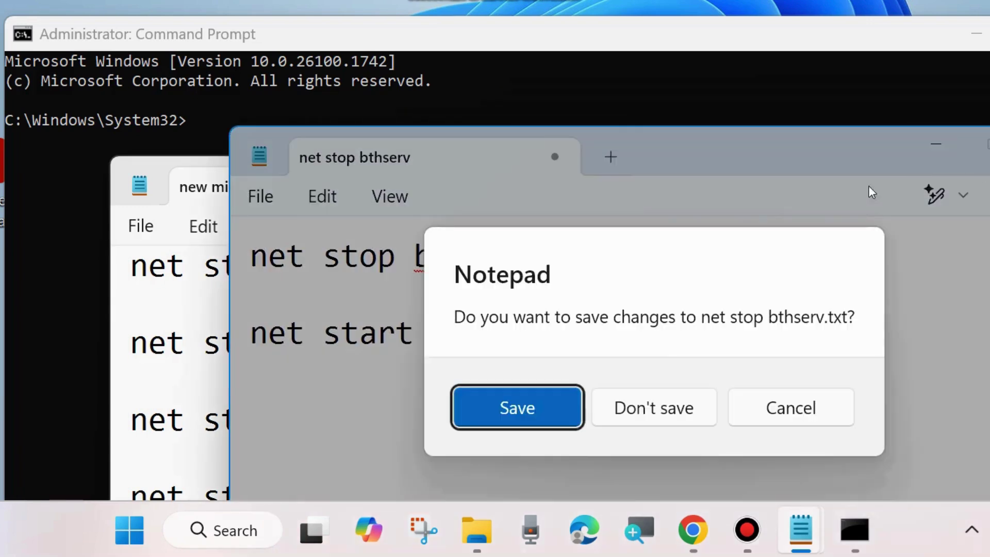
click(643, 414)
- Select the net stop wuauserv, cryptSvc, bits and msiserver lines in new microsoft components
drag(541, 178, 717, 40)
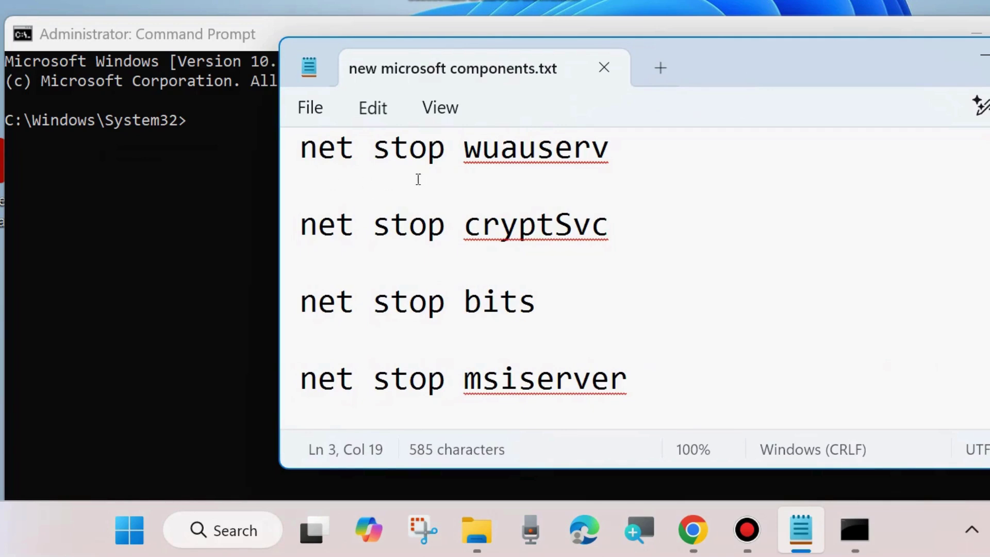
click(283, 158)
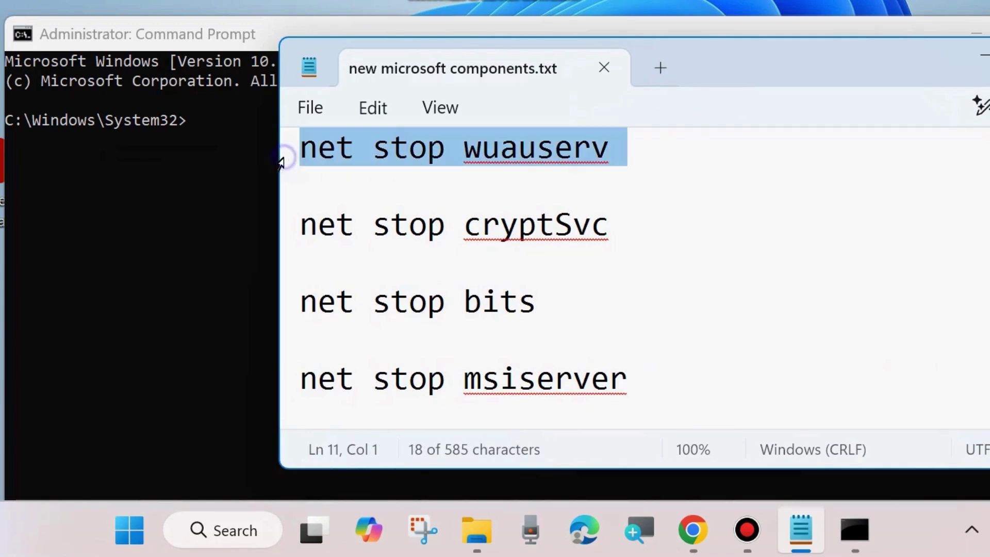
click(282, 232)
click(282, 309)
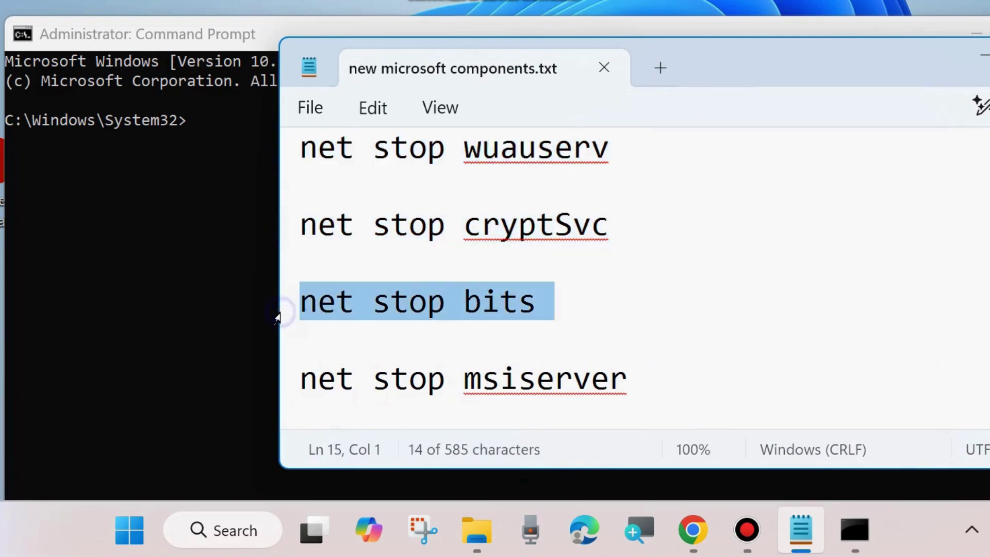
click(292, 400)
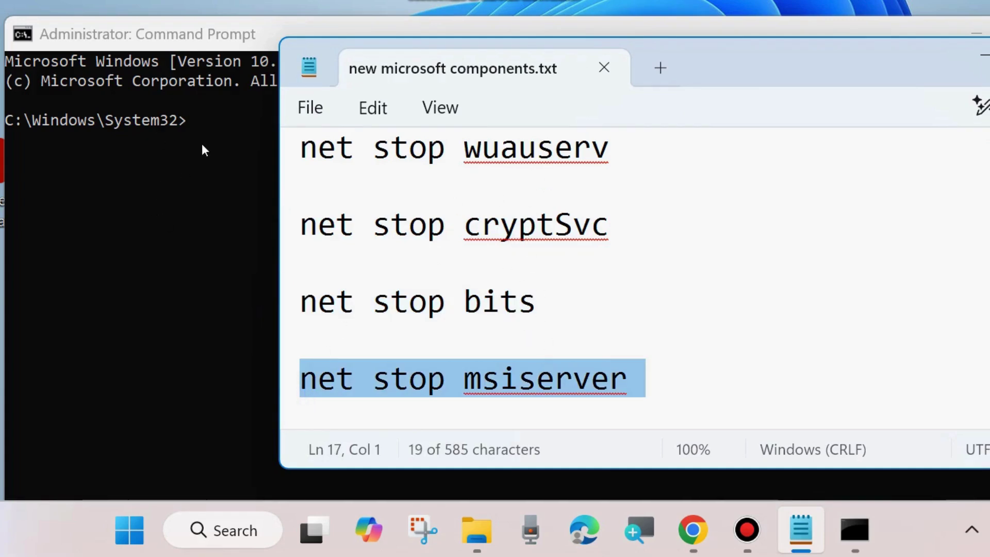
scroll(487, 271, down, 3)
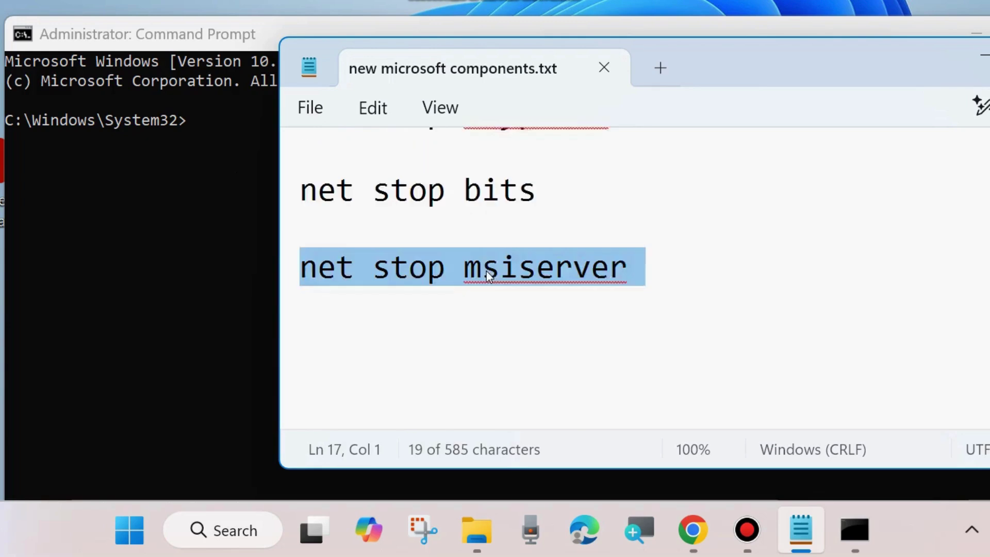
drag(758, 73, 674, 78)
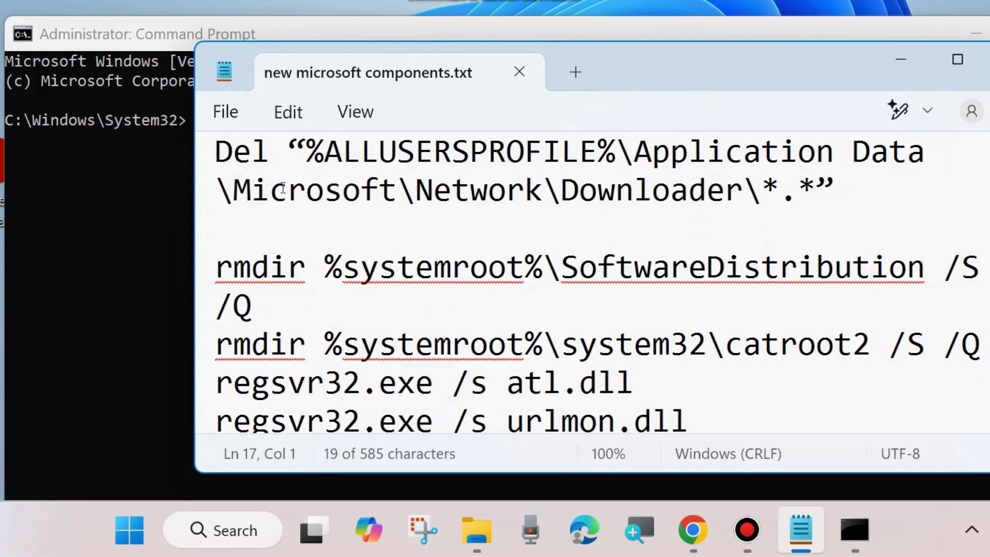
drag(194, 160, 185, 189)
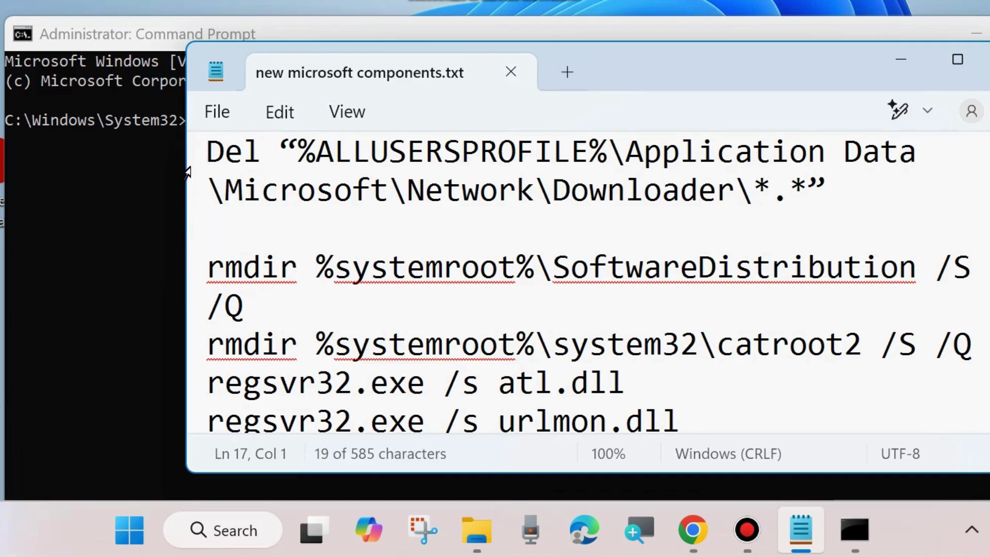
triple_click(197, 154)
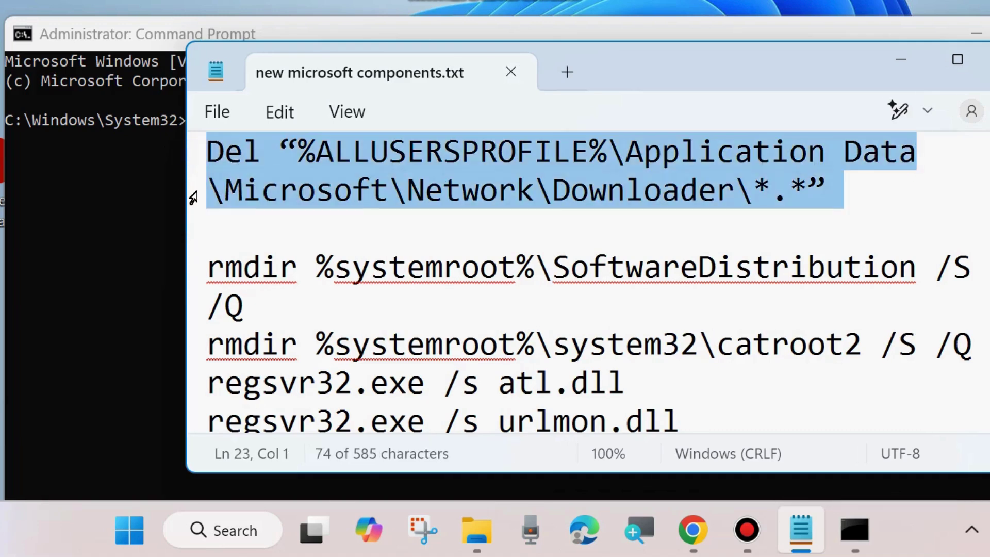
triple_click(191, 268)
triple_click(197, 356)
triple_click(194, 383)
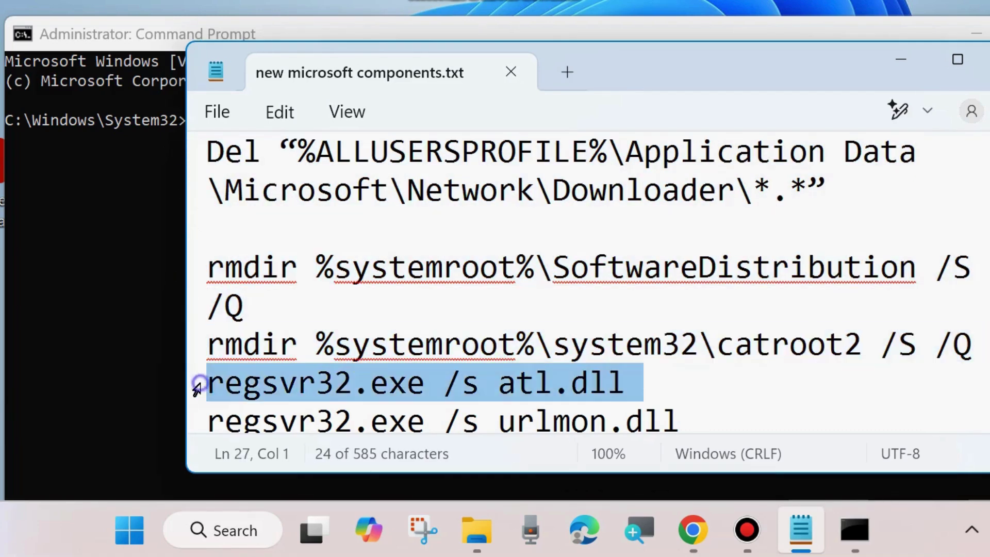
scroll(338, 371, down, 2)
triple_click(194, 309)
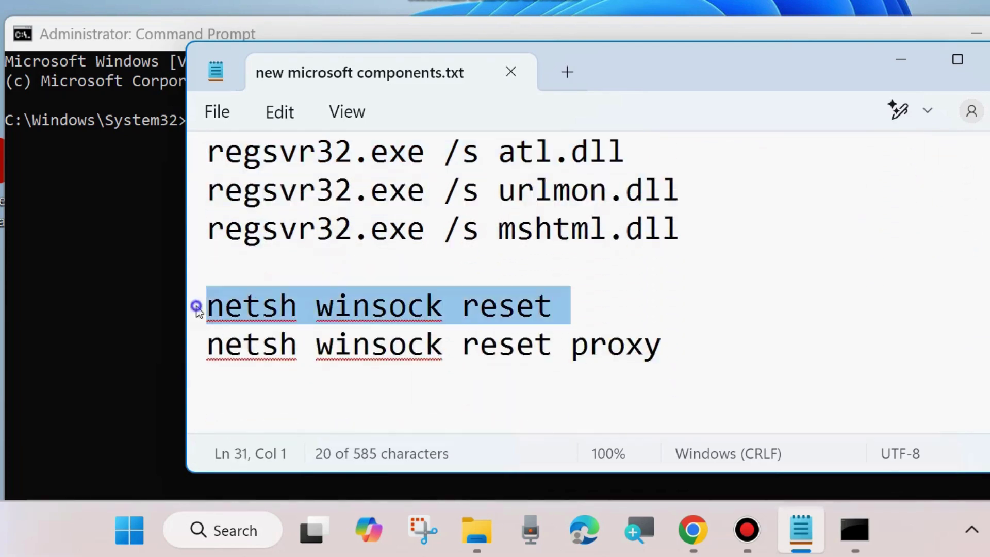
triple_click(199, 350)
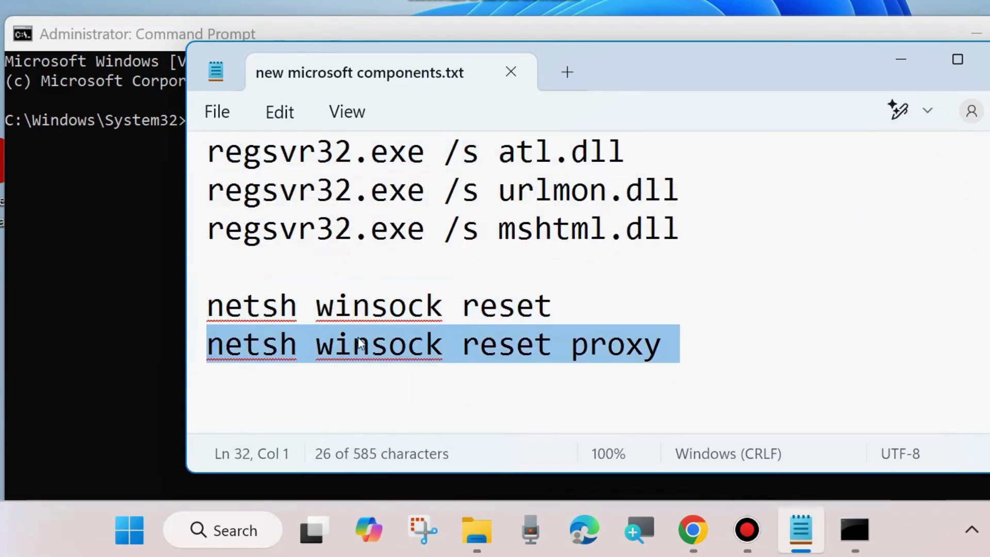
scroll(355, 312, down, 3)
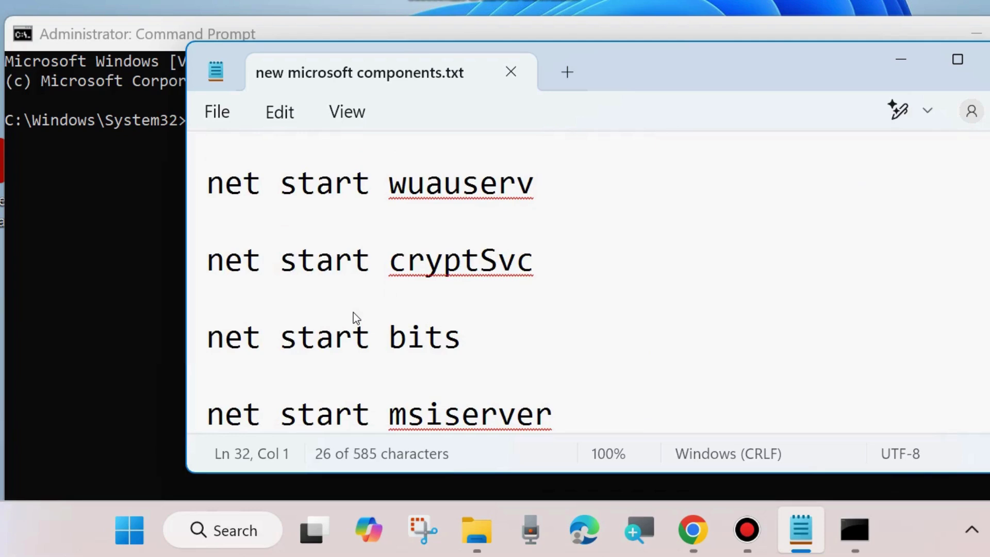
- Highlight the net start wuauserv, cryptSvc, bits and msiserver lines
triple_click(192, 196)
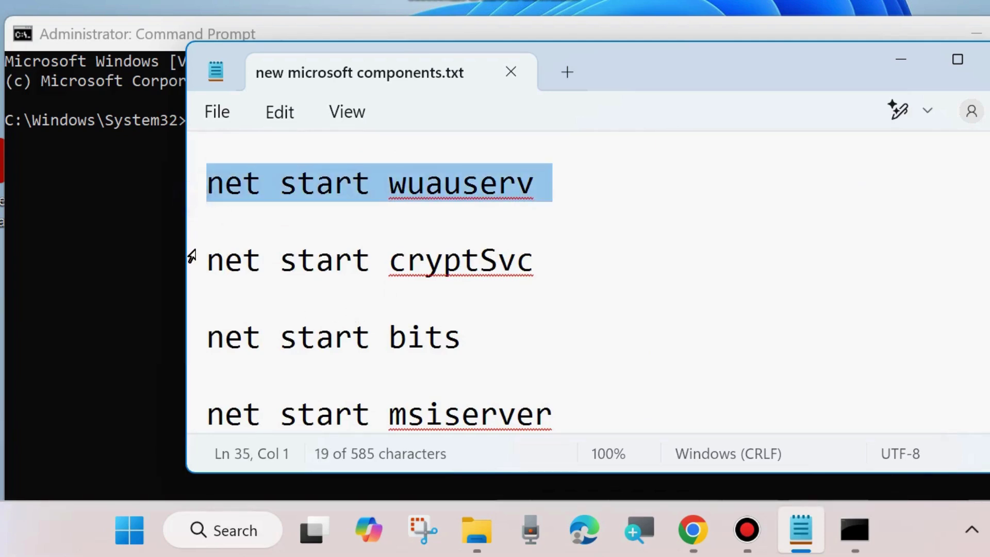
triple_click(195, 263)
triple_click(200, 341)
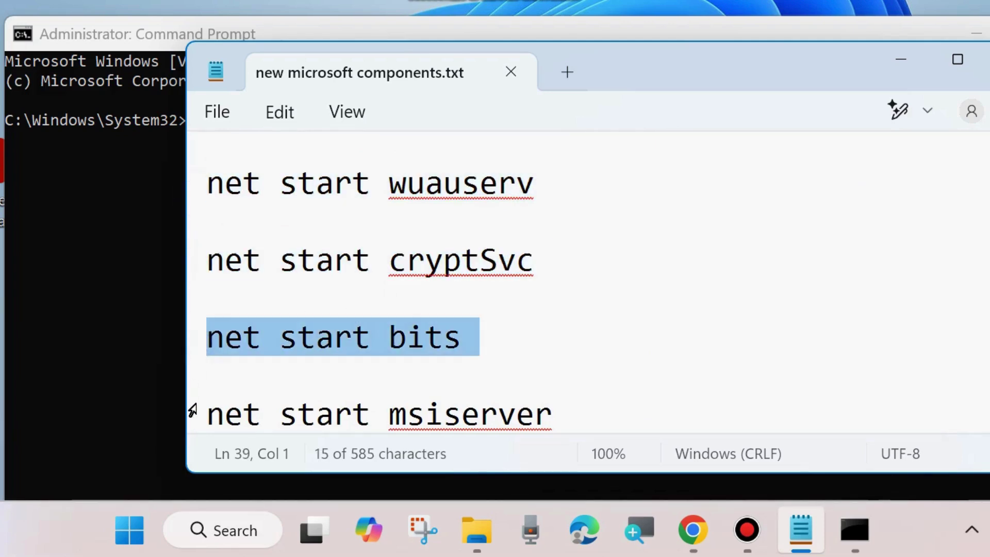
triple_click(193, 421)
drag(194, 190, 195, 411)
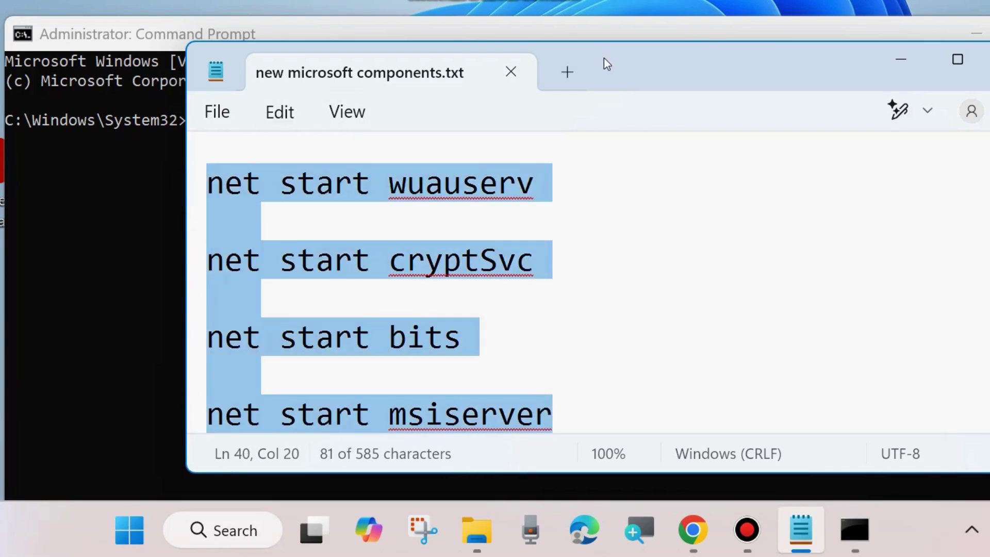
- Minimize Notepad and the Command Prompt, then switch back to Chrome
drag(605, 62, 782, 70)
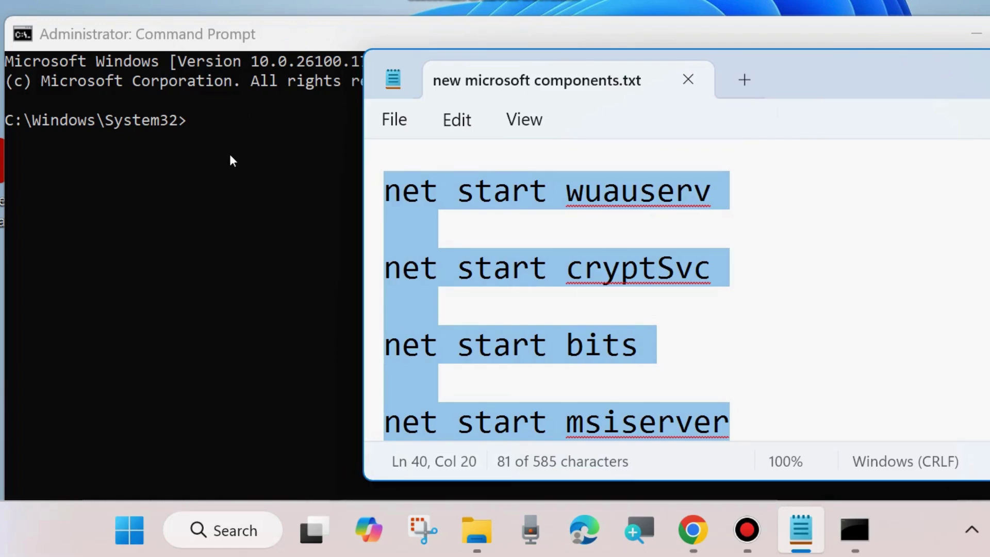
drag(837, 69, 568, 113)
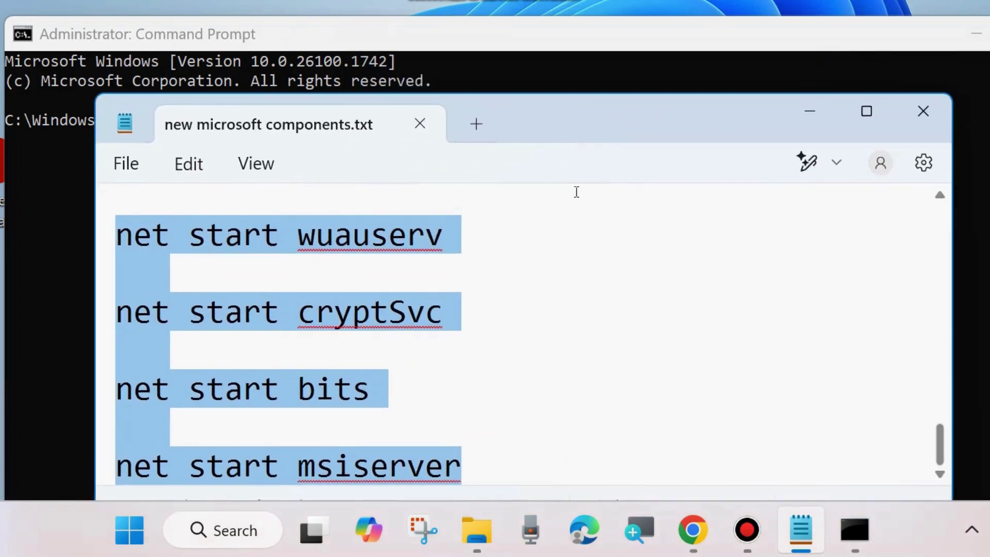
click(807, 115)
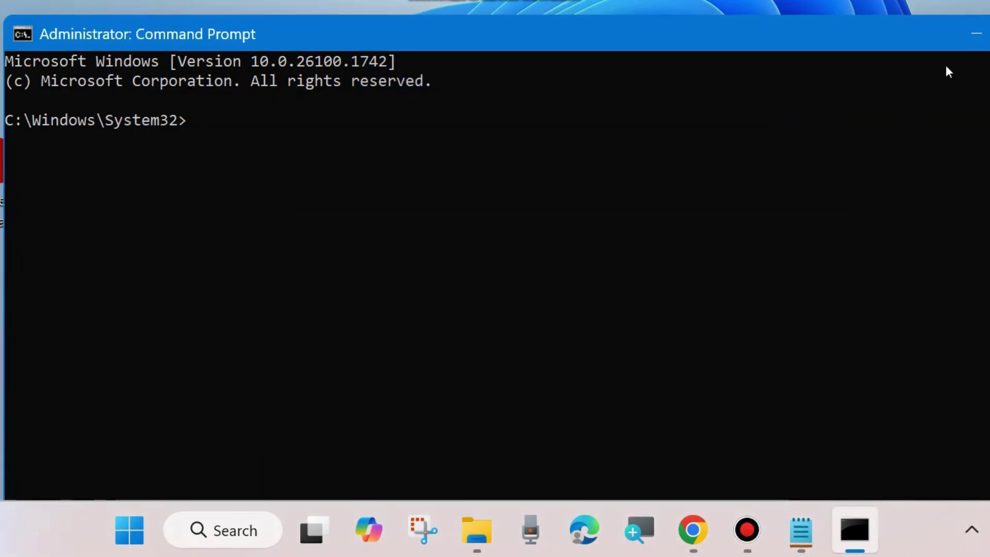
click(977, 36)
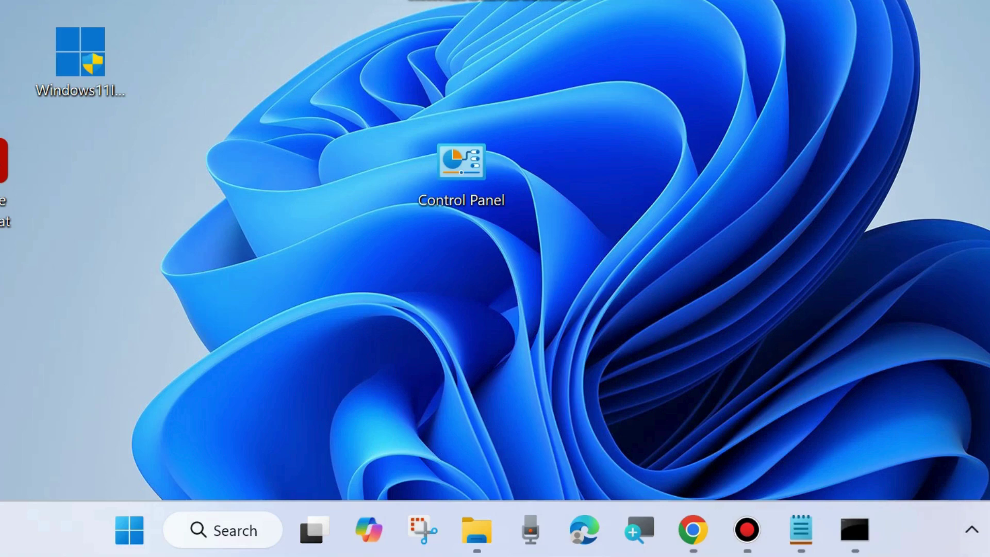
key(alt+Tab)
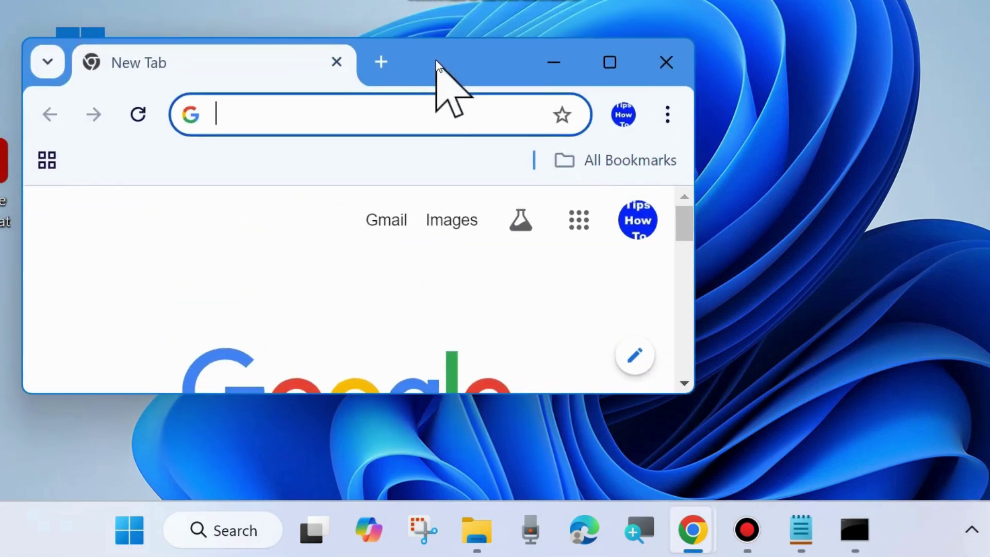
- Enlarge Chrome, search Google for microsoft update catalog and open catalog.update.microsoft.com
drag(480, 394, 478, 449)
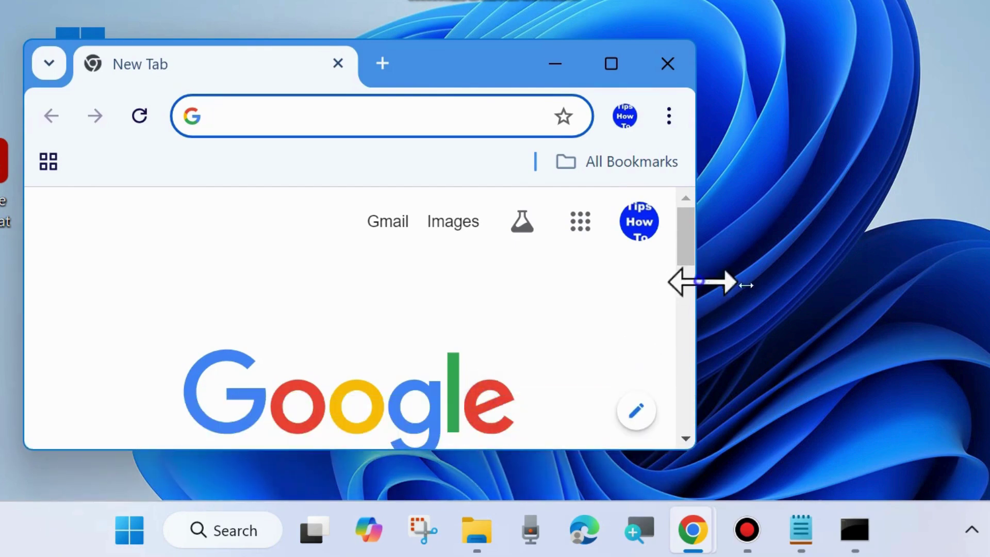
drag(697, 281, 902, 305)
text(mic)
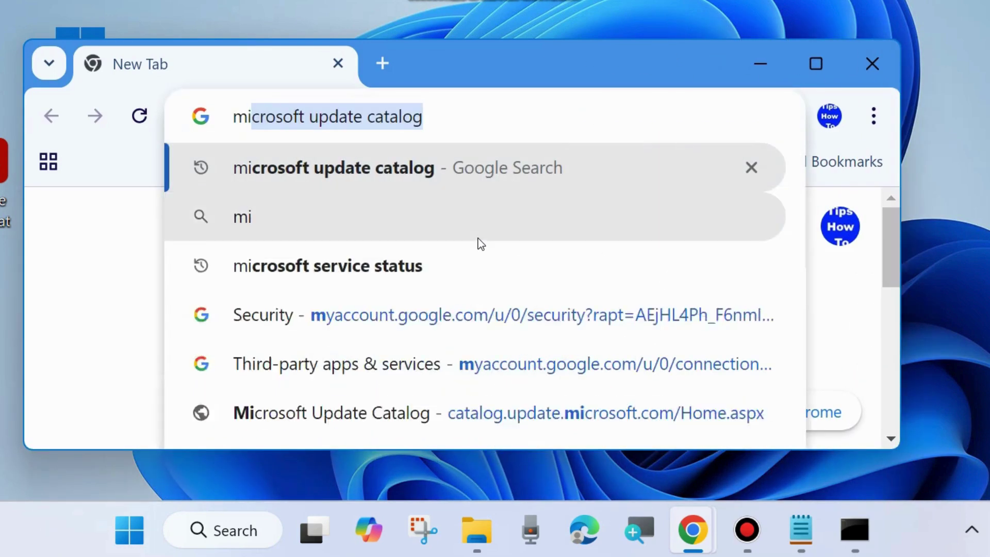
text(r)
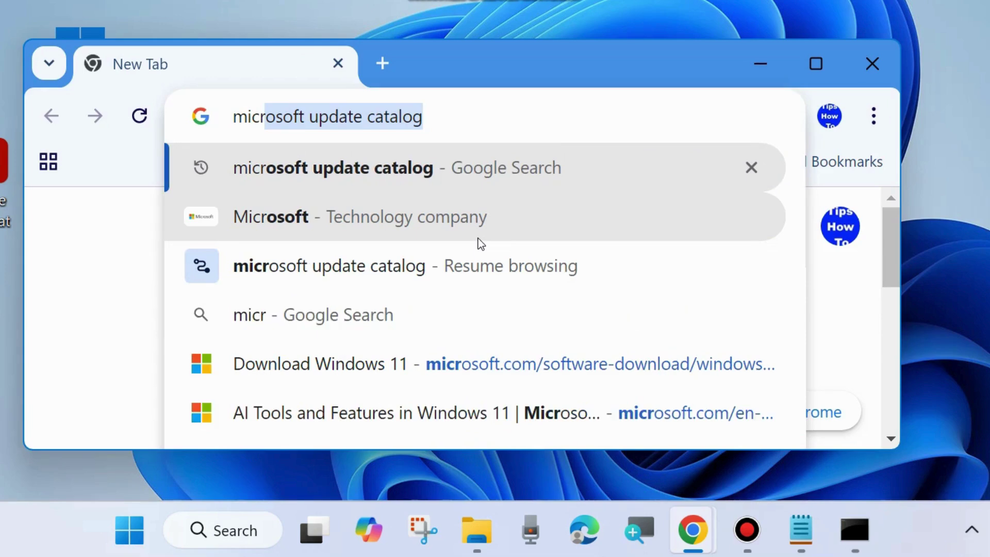
key(Return)
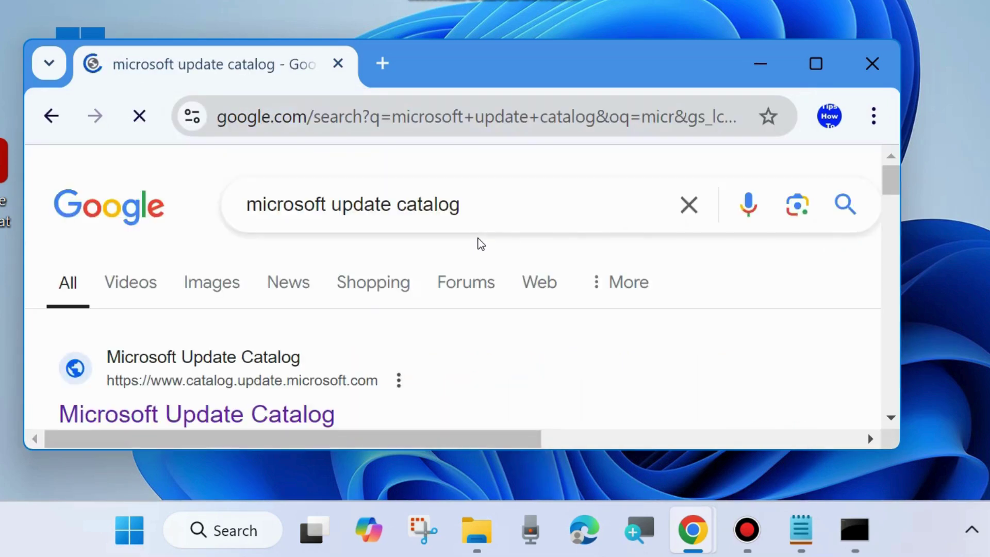
scroll(272, 312, down, 4)
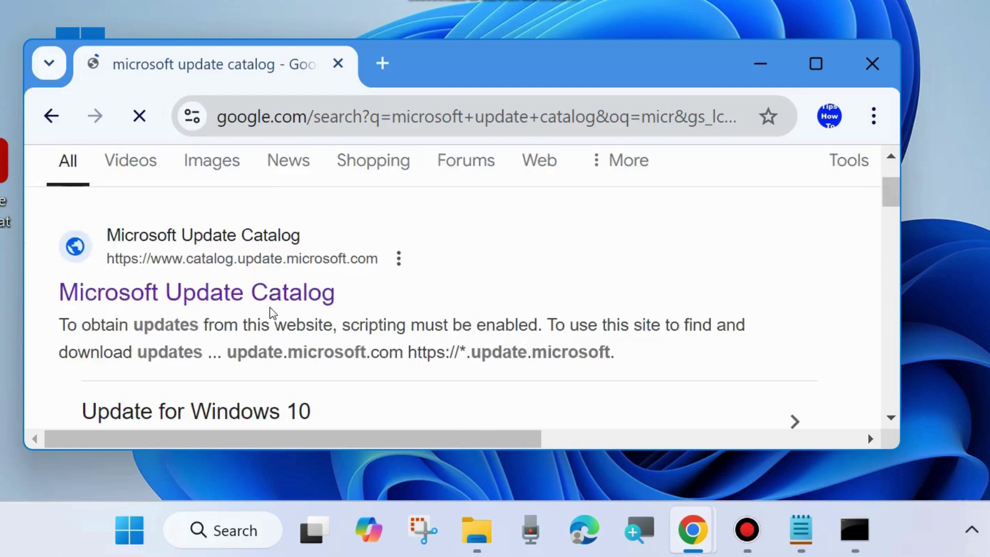
scroll(236, 297, up, 2)
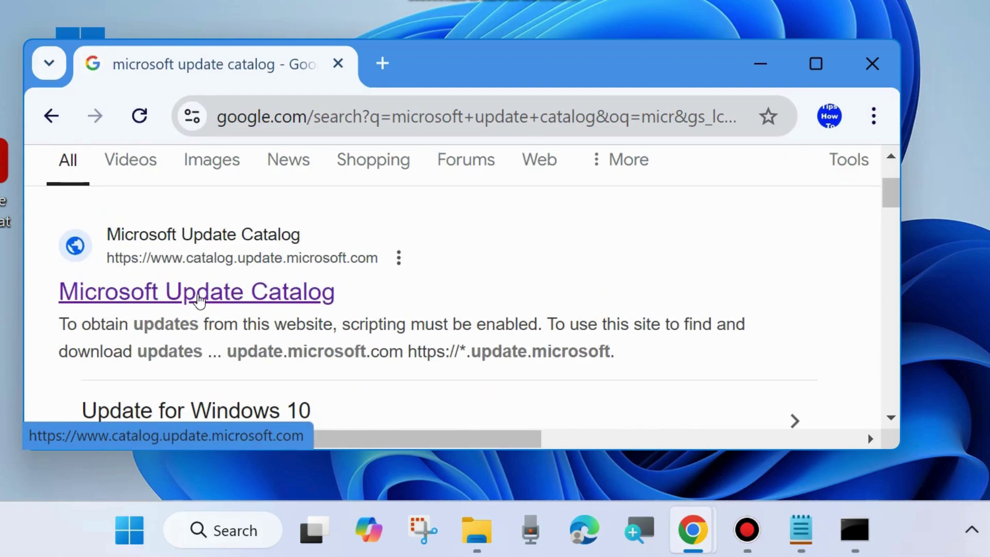
click(199, 297)
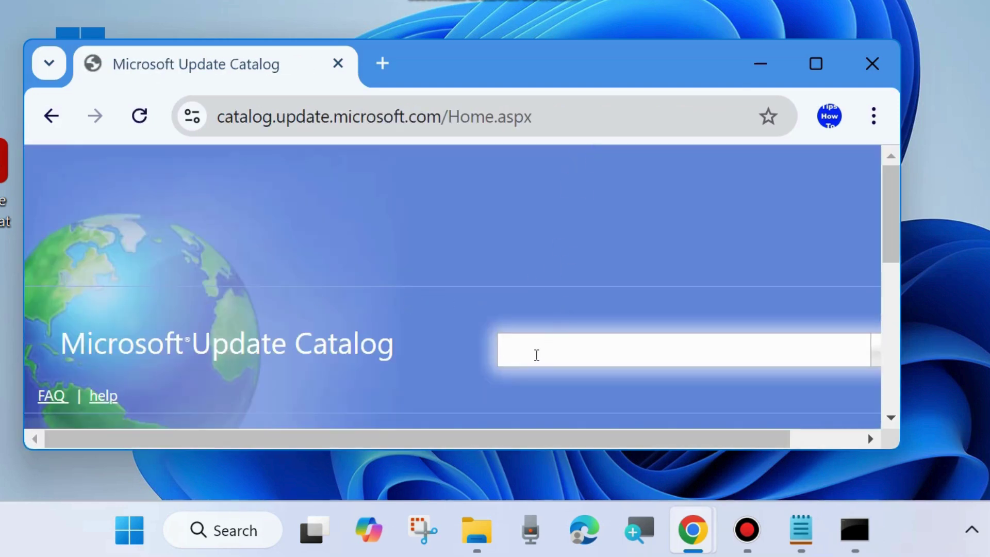
- Search the Microsoft Update Catalog for KB5046732 after widening the browser window
scroll(583, 343, down, 2)
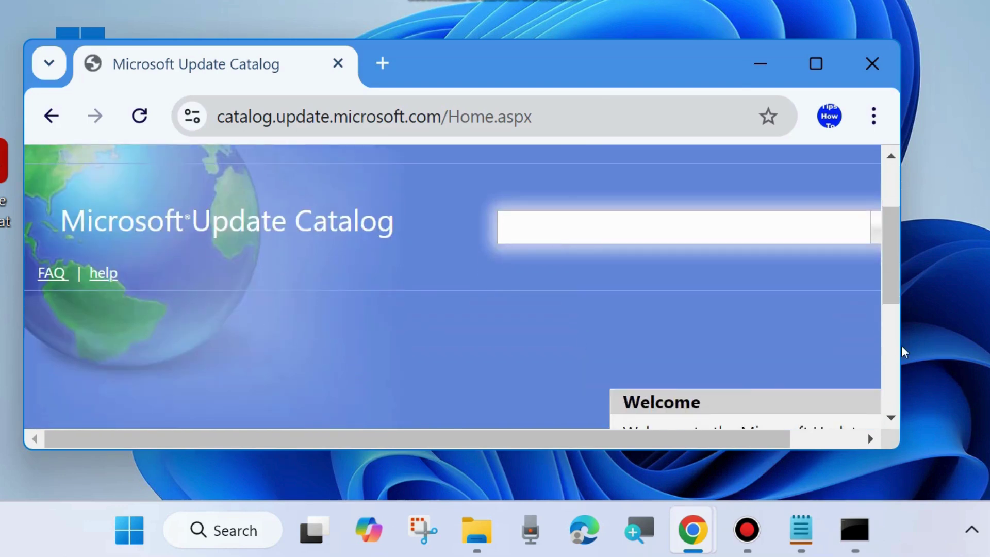
drag(901, 346, 986, 351)
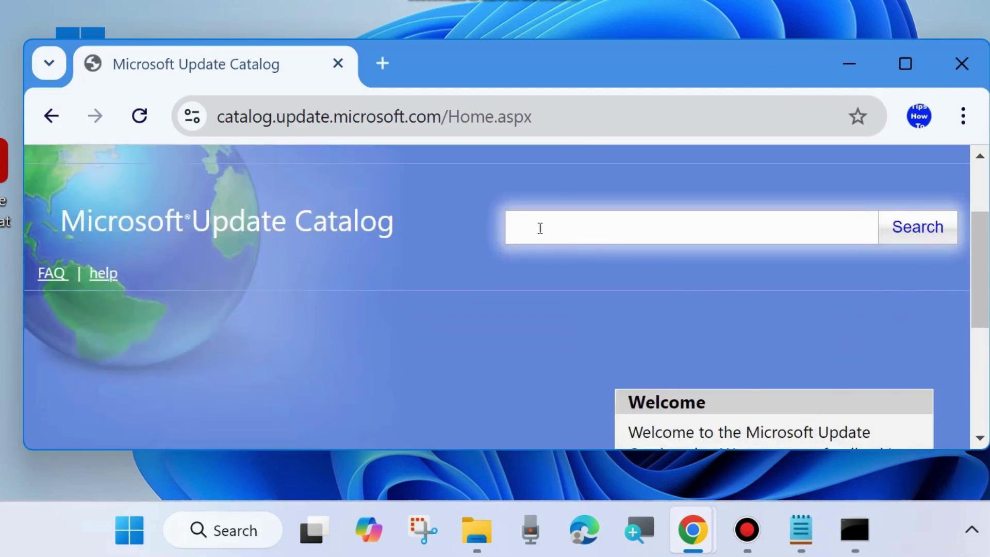
text(KB5046732)
click(916, 231)
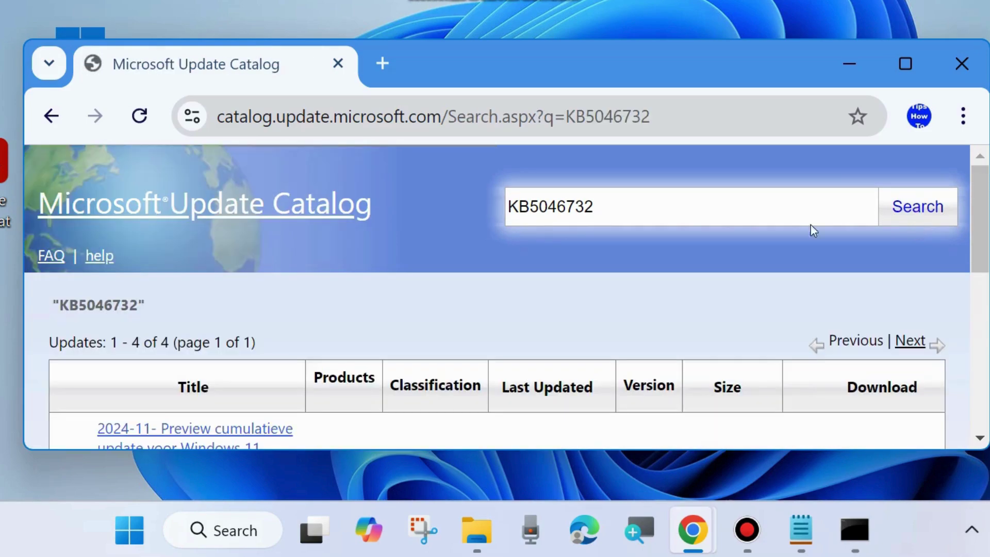
- Review the KB5046732 packages (911.0 MB arm64, 781.0 MB x64) and close the browser
scroll(568, 230, down, 3)
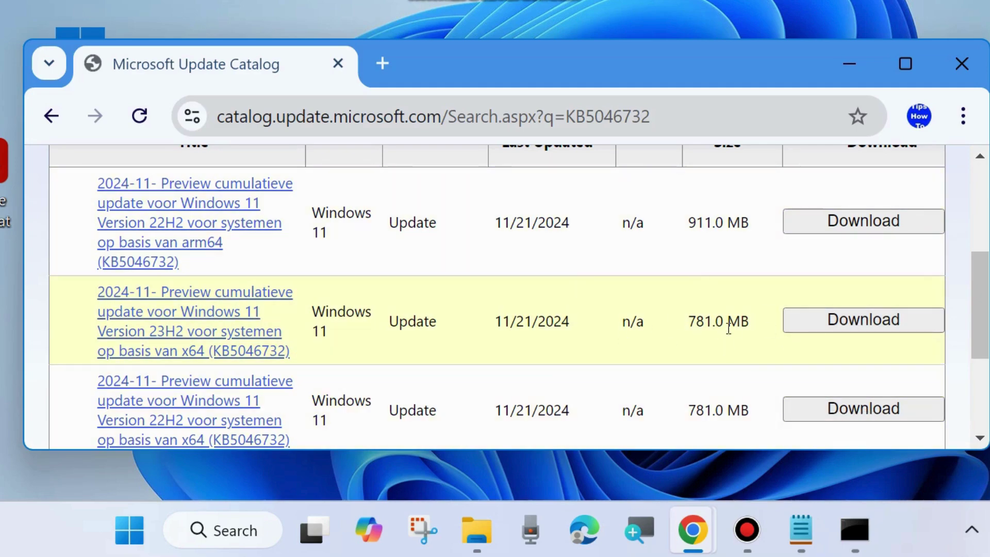
click(961, 65)
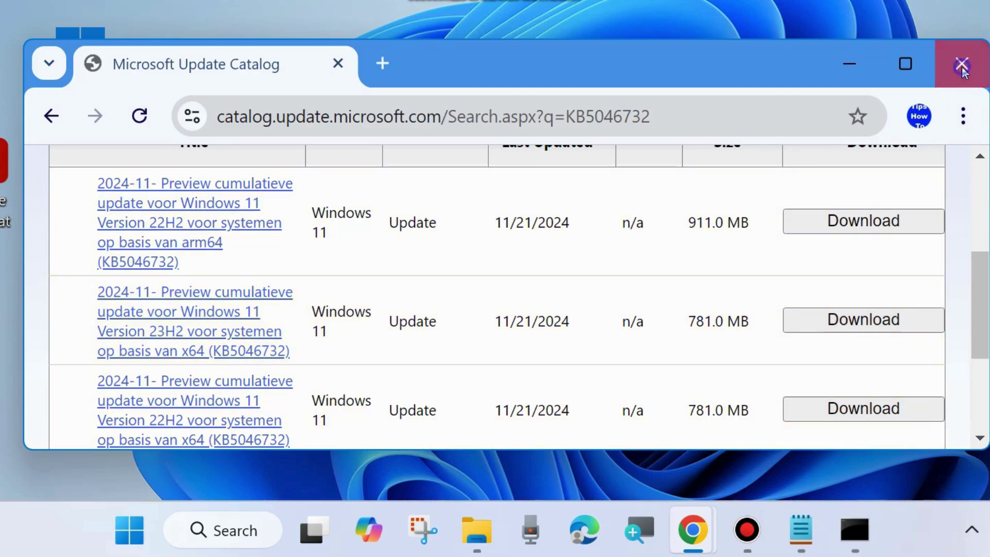